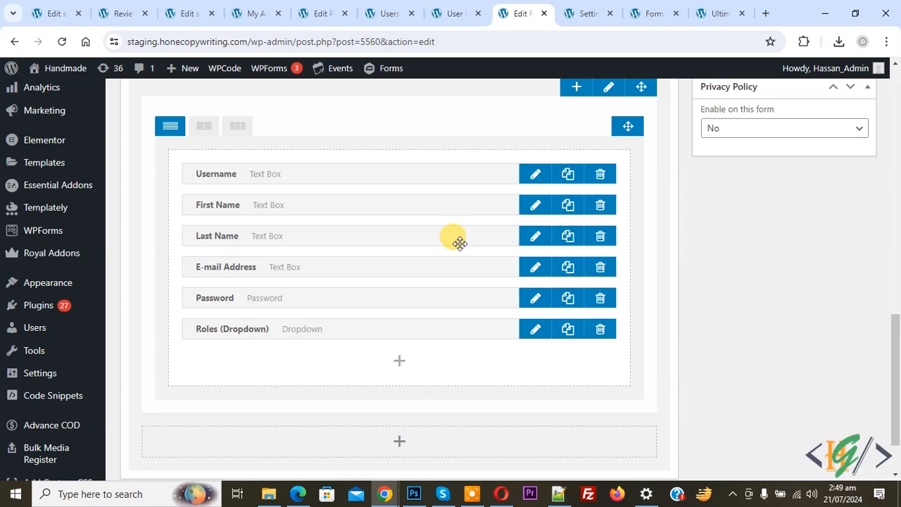
Review the Default Registration form's fields, check the choices in the Roles (Dropdown) field's settings and save the field
scroll(457, 254, up, 4)
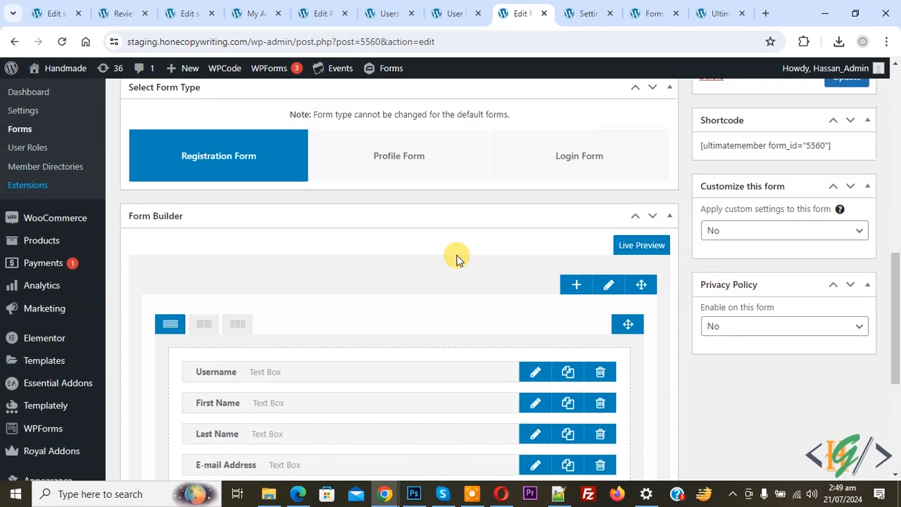
scroll(454, 255, up, 2)
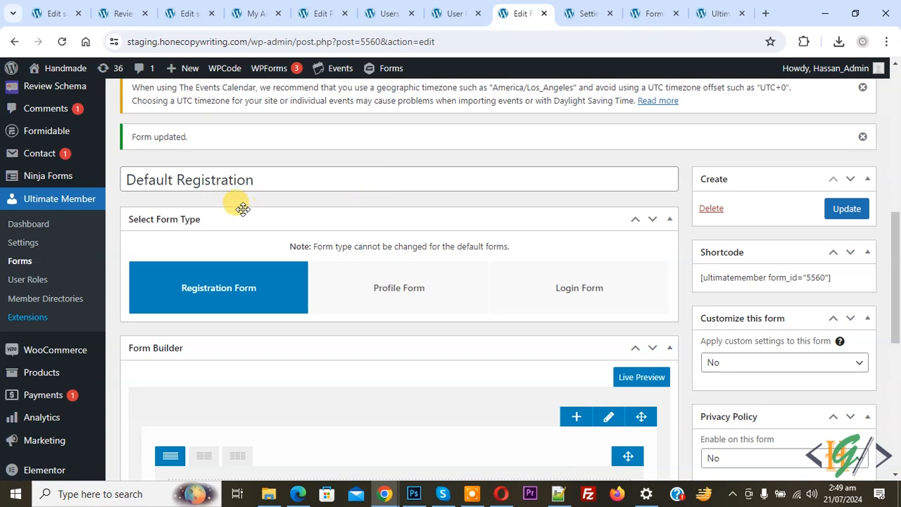
scroll(366, 195, down, 3)
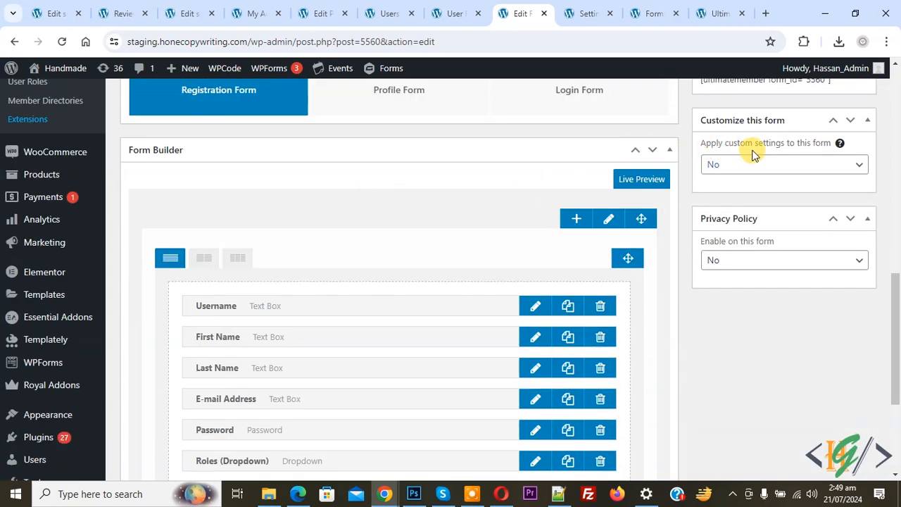
scroll(282, 176, down, 2)
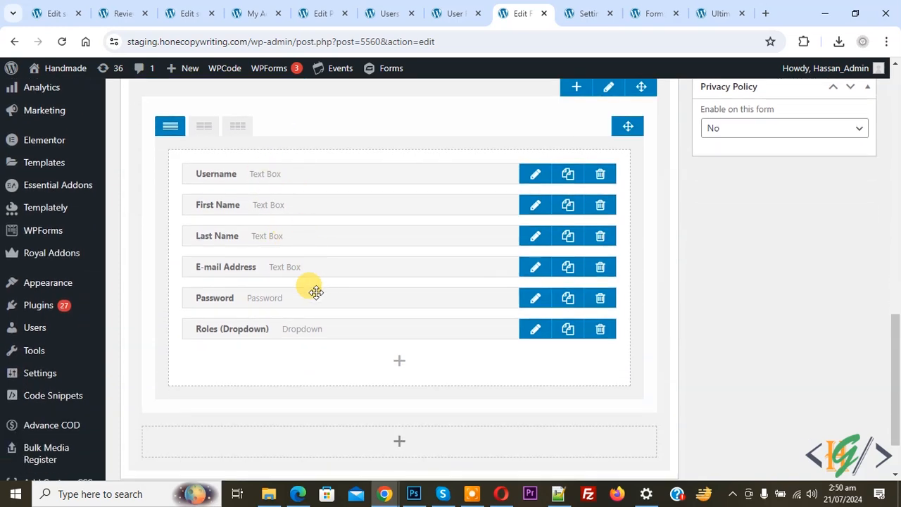
click(530, 332)
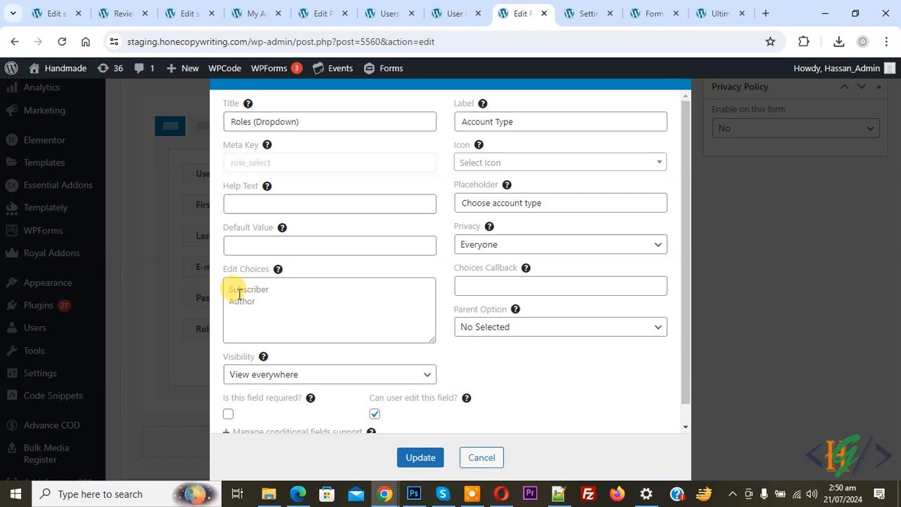
mouse_move(277, 274)
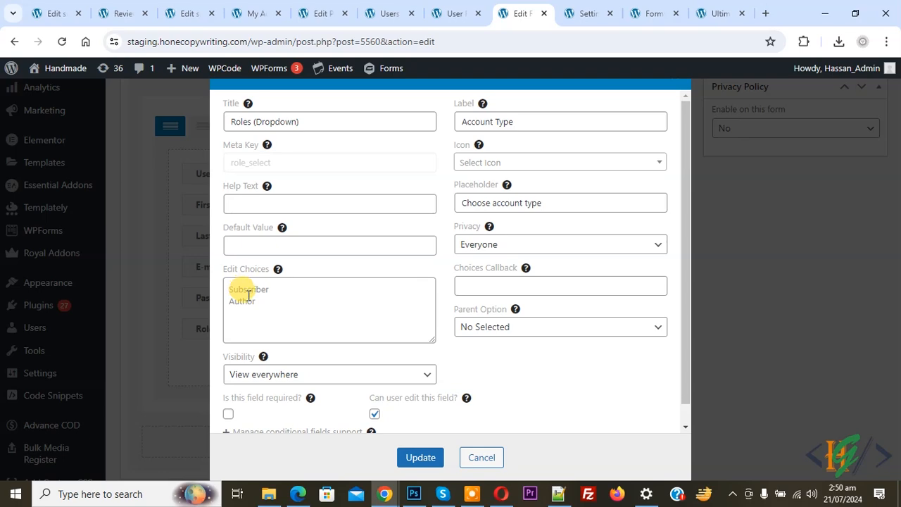
click(421, 457)
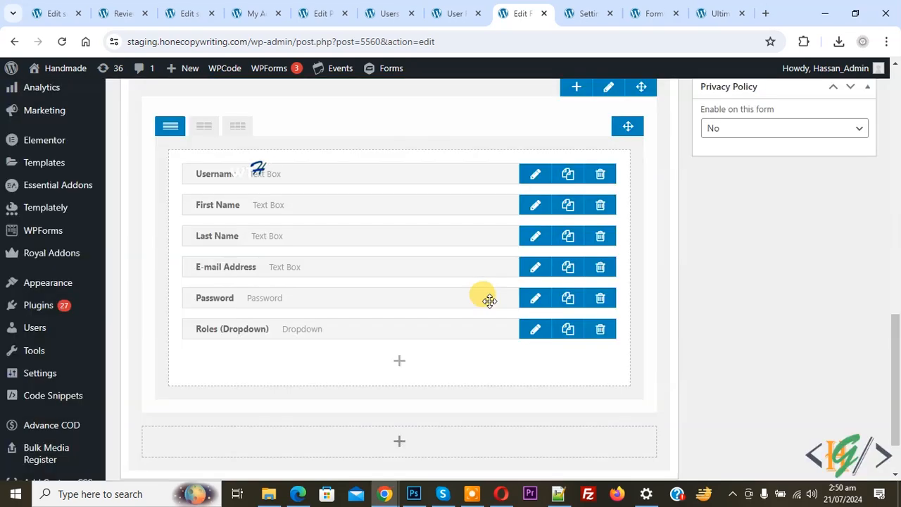
Update the Default Registration form and check that it was saved
scroll(489, 300, up, 5)
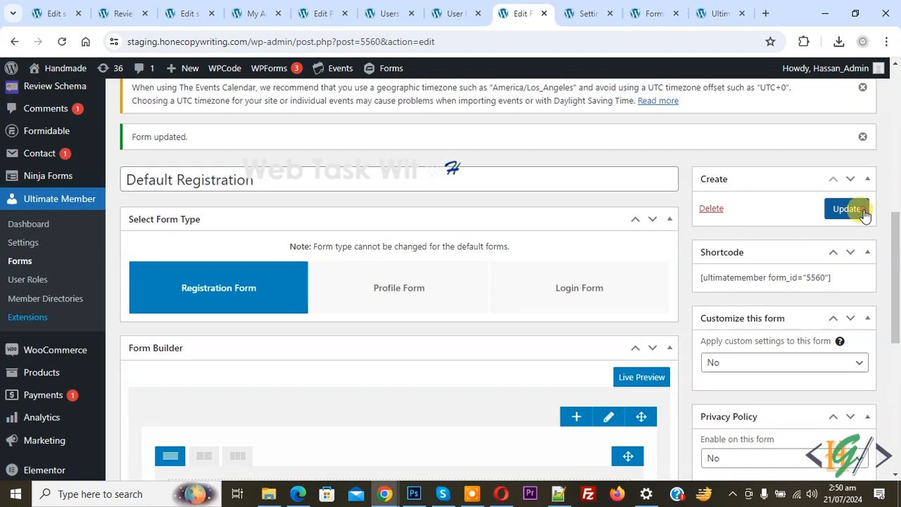
click(863, 212)
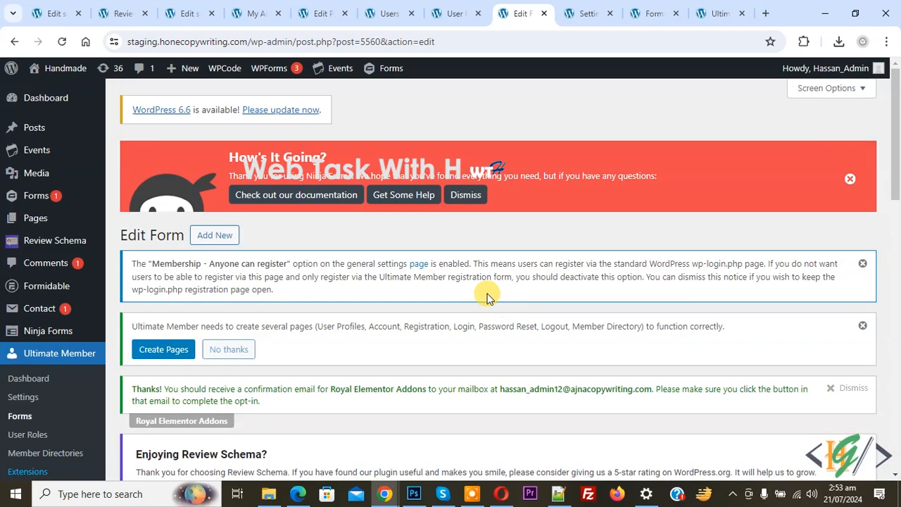
scroll(466, 281, down, 5)
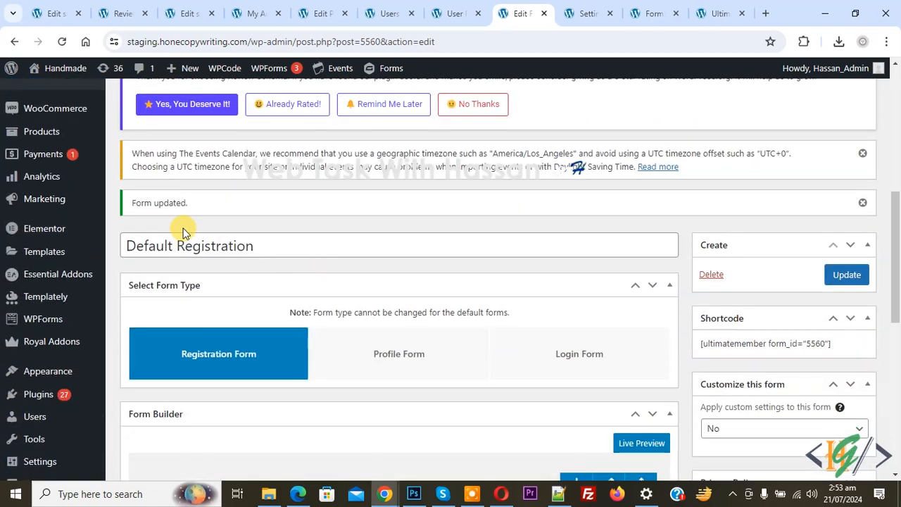
Switch to Edge, reload the Ultimate Member registration page and search the Account Type choices for "author"
click(297, 493)
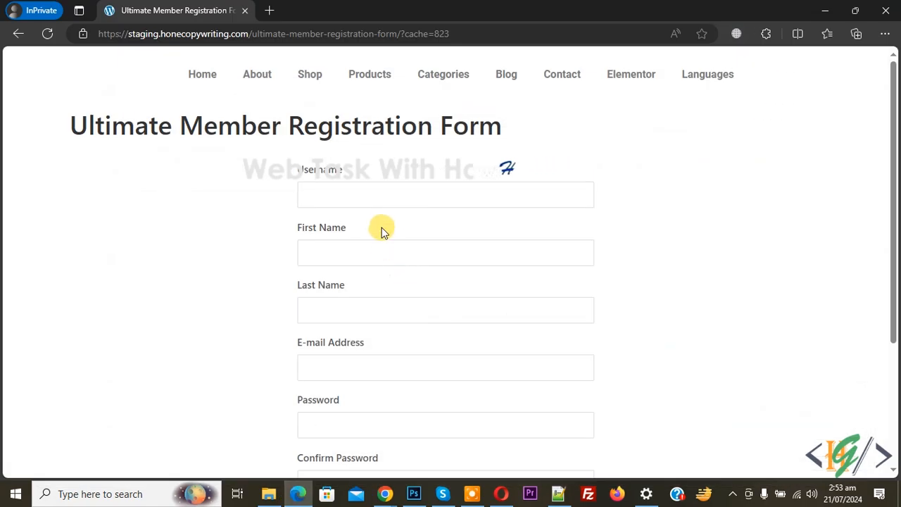
click(47, 36)
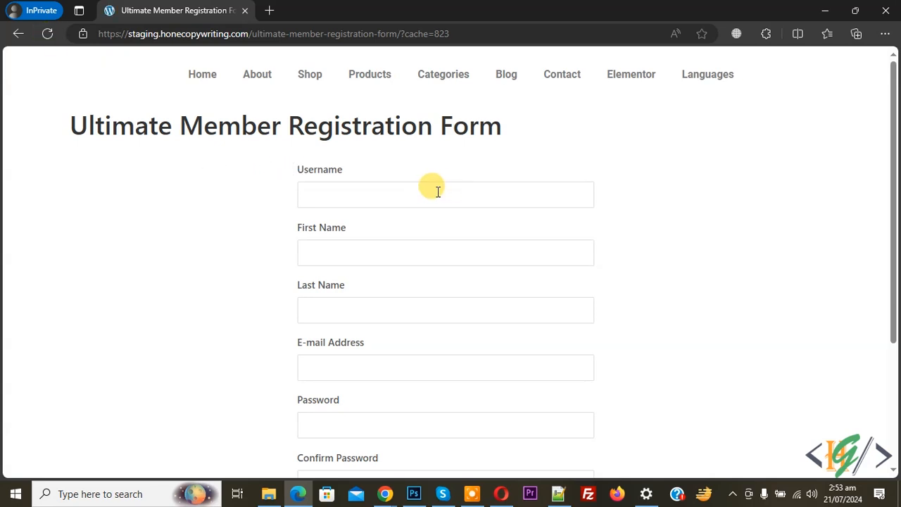
scroll(437, 192, down, 3)
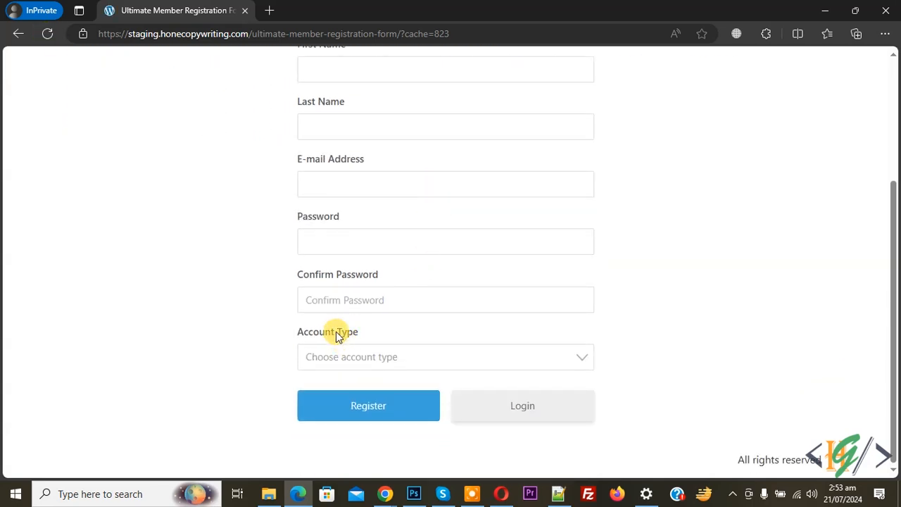
click(427, 359)
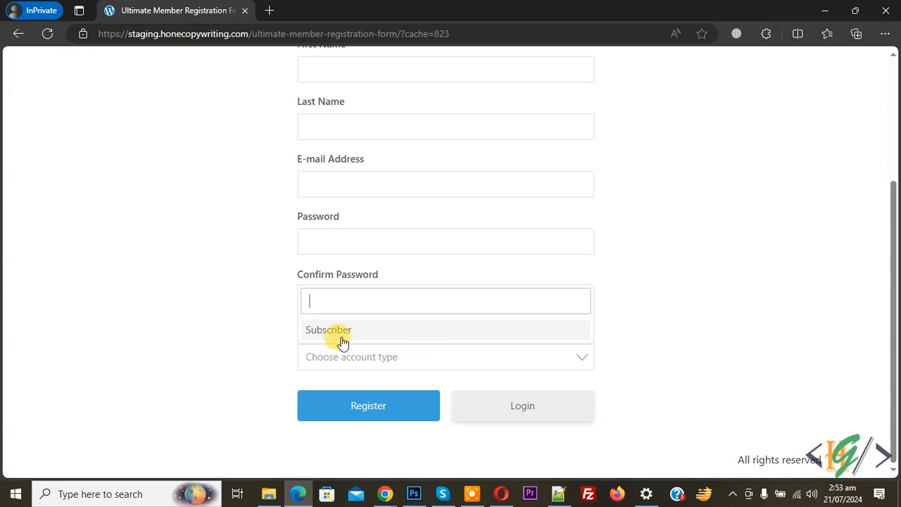
text(author)
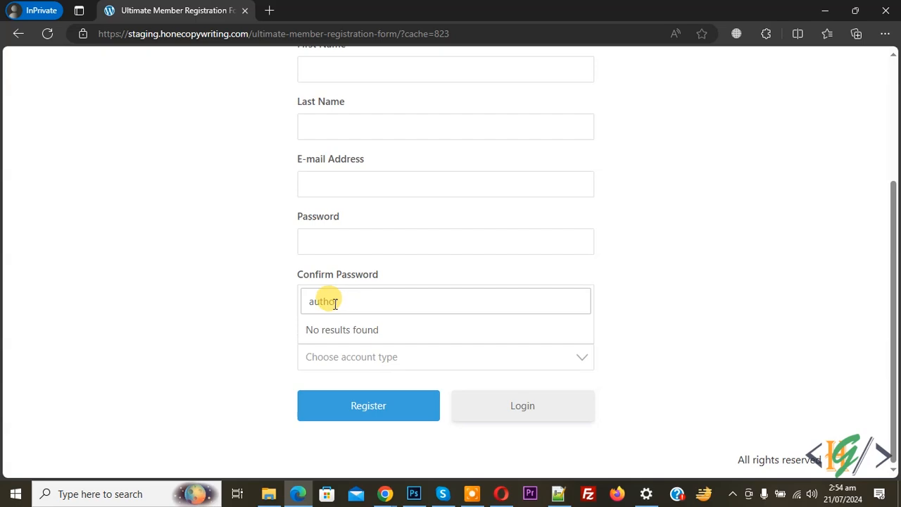
click(273, 295)
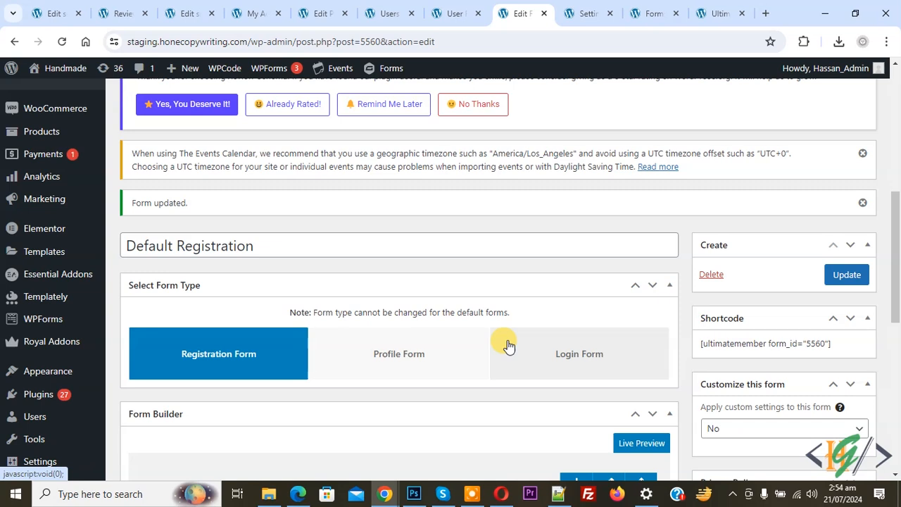
Return to the WordPress admin in Chrome, dismiss the page search and review the roles listed under Ultimate Member User Roles
click(455, 13)
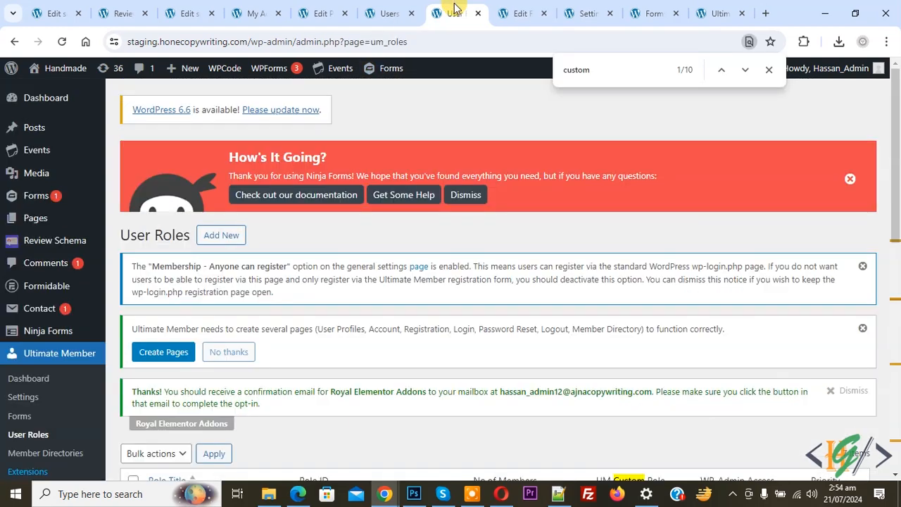
click(769, 71)
scroll(493, 153, down, 6)
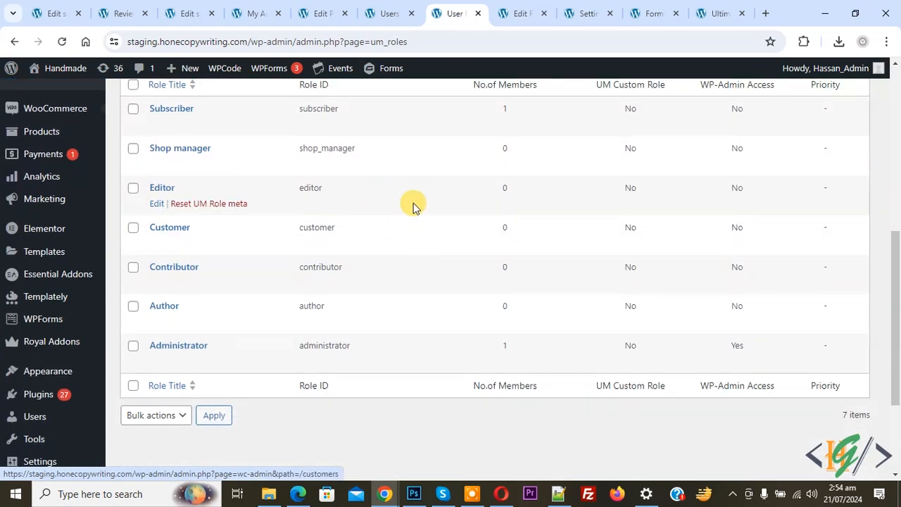
scroll(535, 211, up, 2)
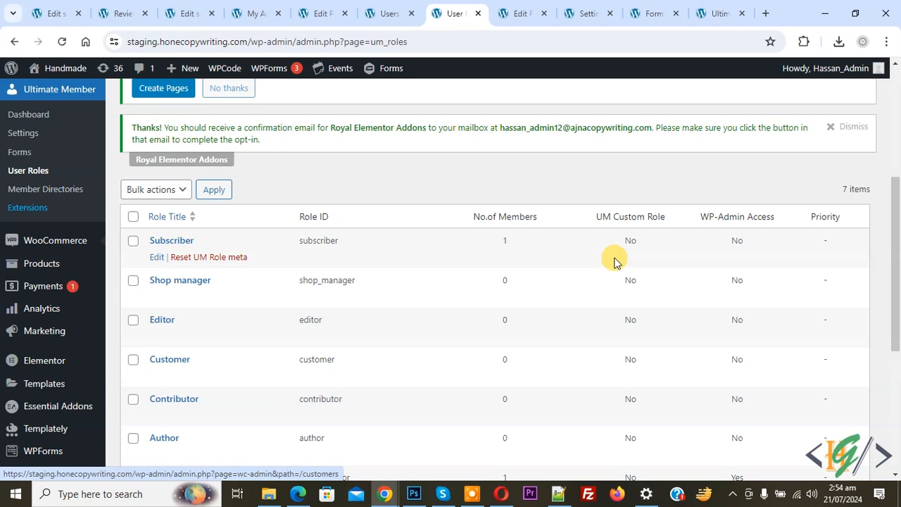
scroll(560, 310, up, 4)
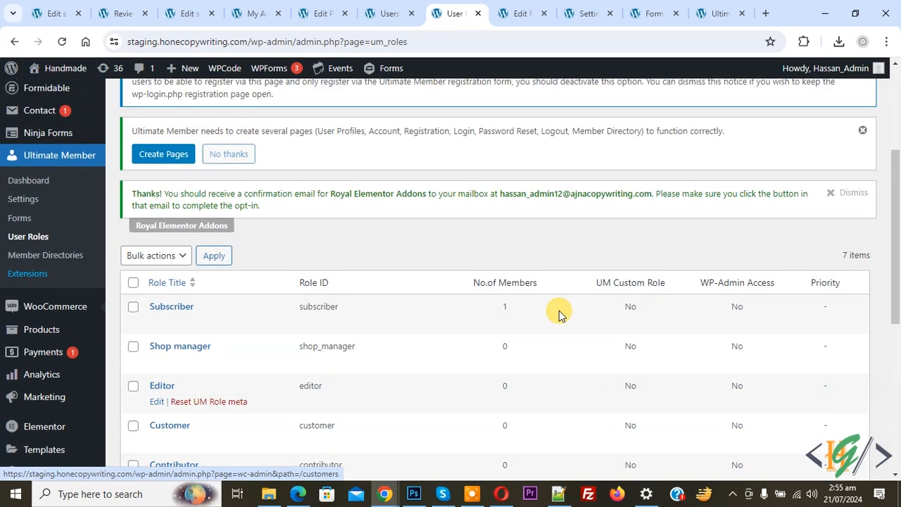
Start a new Ultimate Member user role and title it "Grade 7"
click(224, 235)
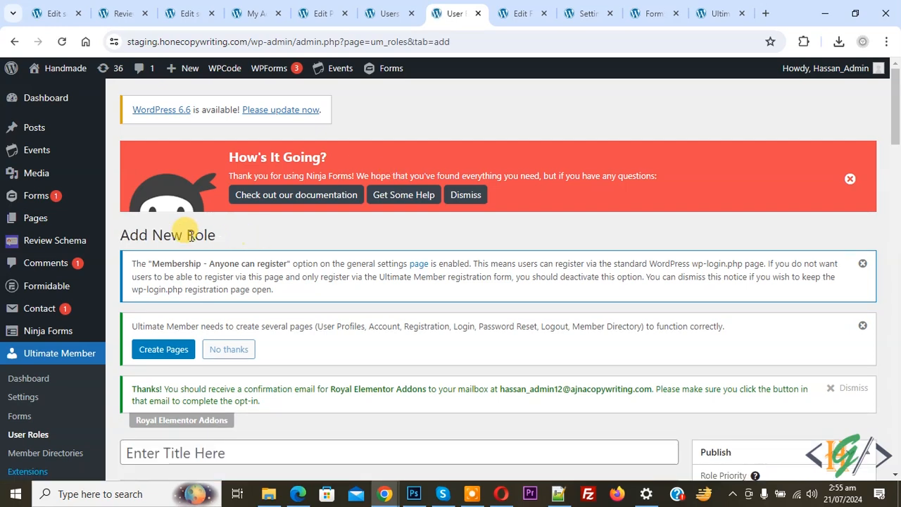
scroll(282, 217, down, 3)
scroll(282, 218, down, 1)
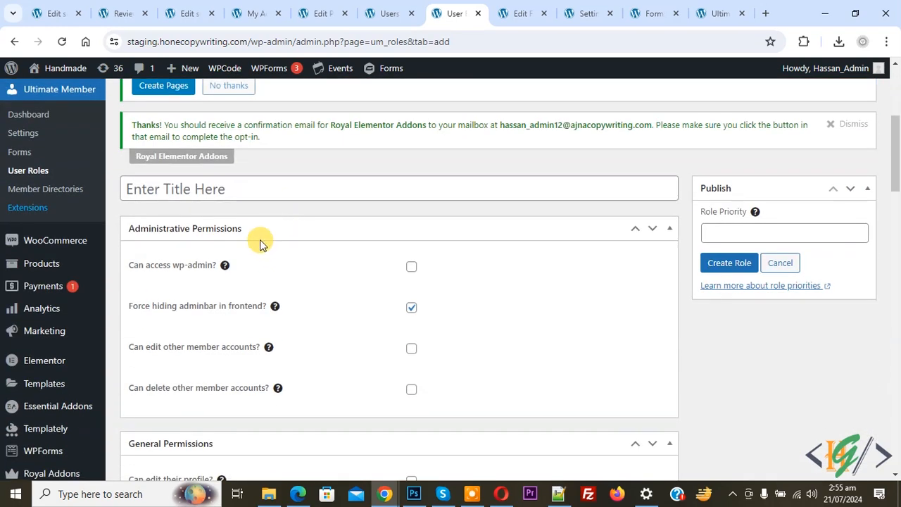
click(220, 199)
text(Grade 7)
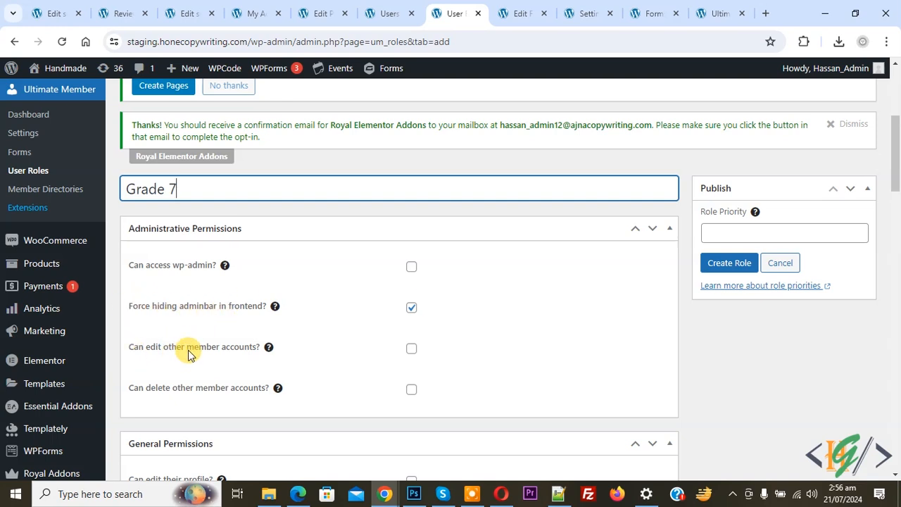
Allow the Grade 7 role to edit its own profile in the General Permissions and check what the account deletion permission means
scroll(385, 316, down, 4)
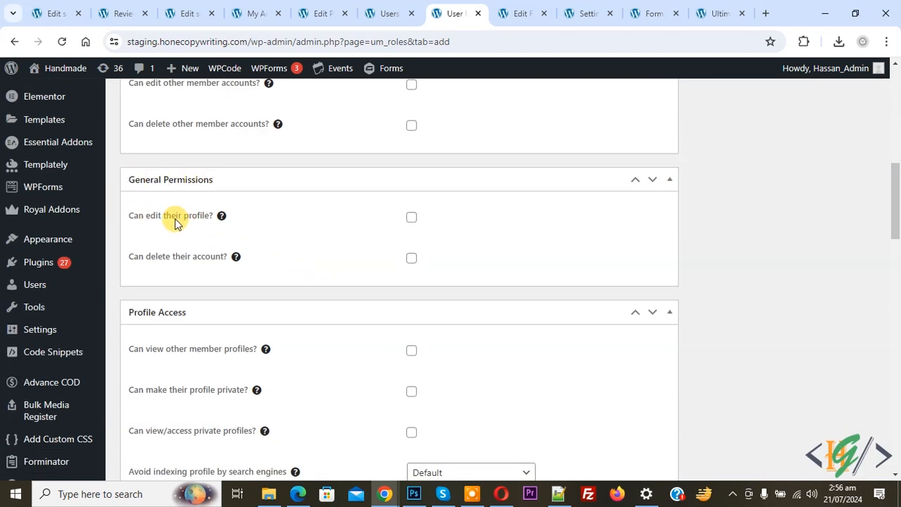
mouse_move(222, 220)
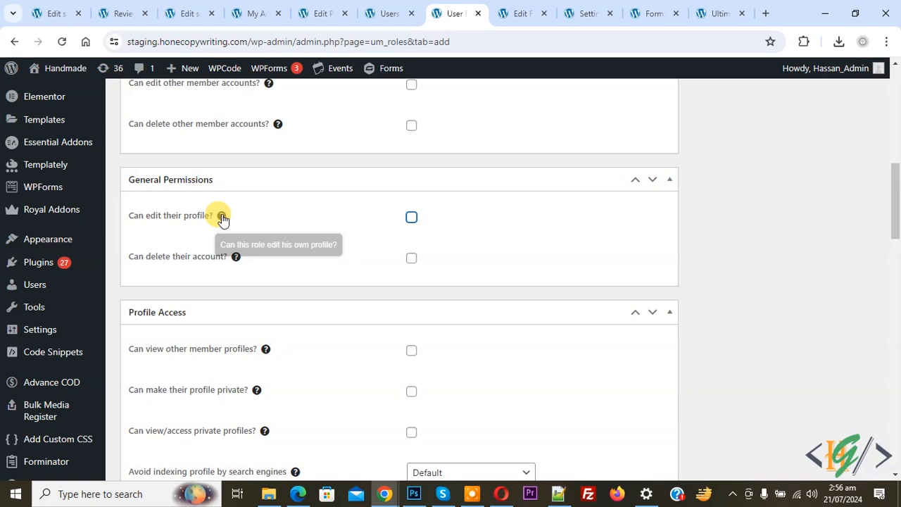
click(412, 217)
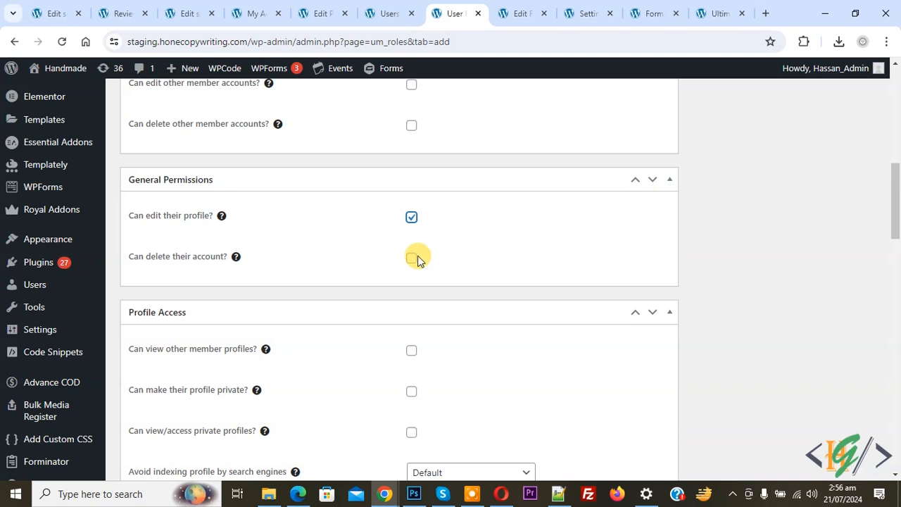
mouse_move(237, 259)
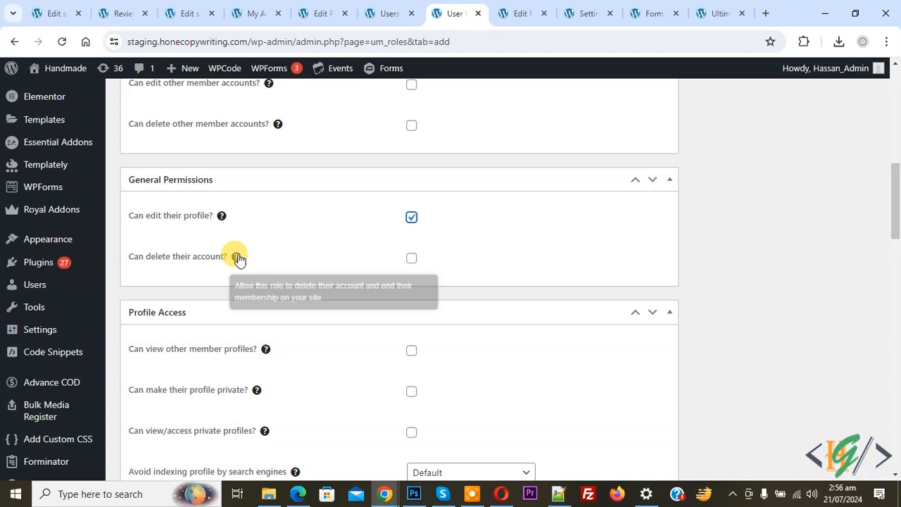
Review the new role's Profile Access and Homepage Options and the available Registration Status choices
scroll(298, 235, down, 1)
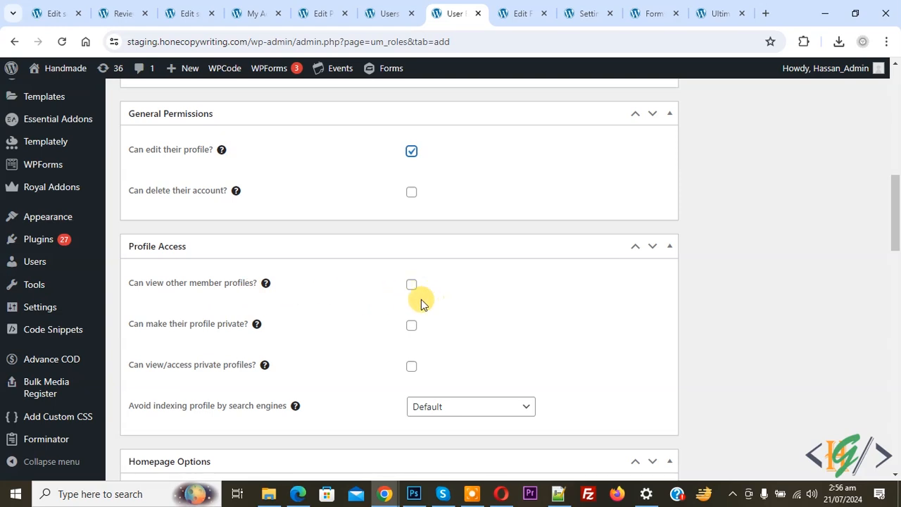
scroll(272, 298, down, 1)
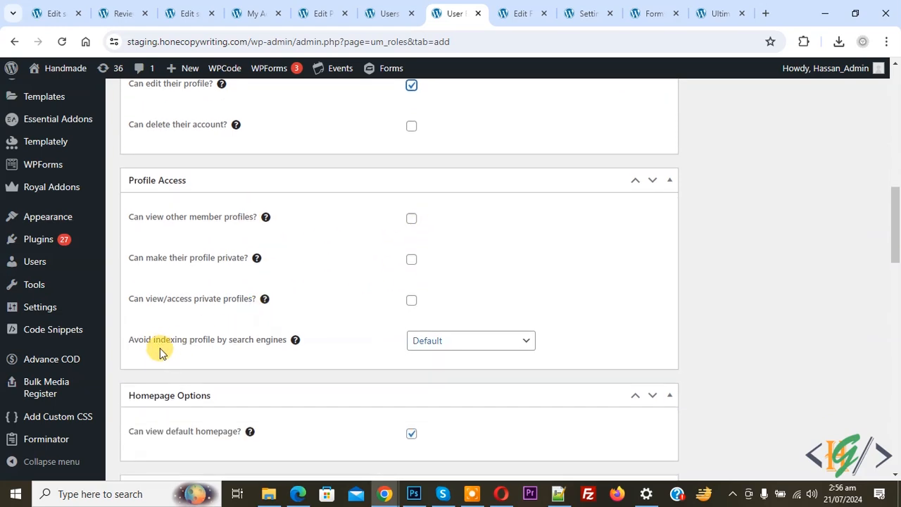
scroll(296, 262, down, 3)
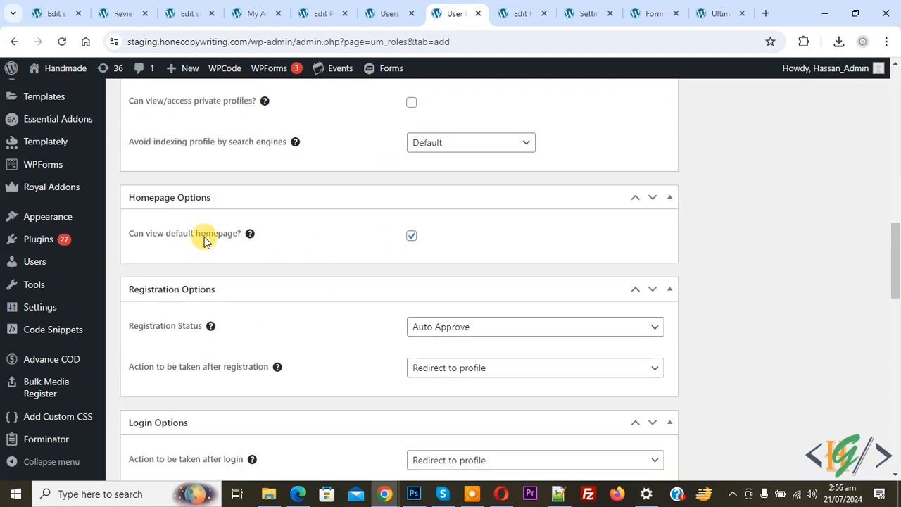
scroll(258, 211, down, 1)
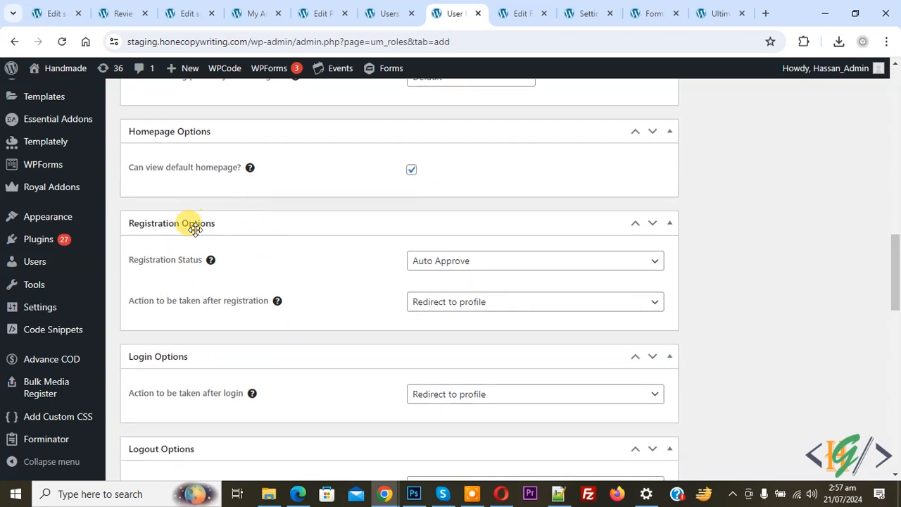
click(477, 268)
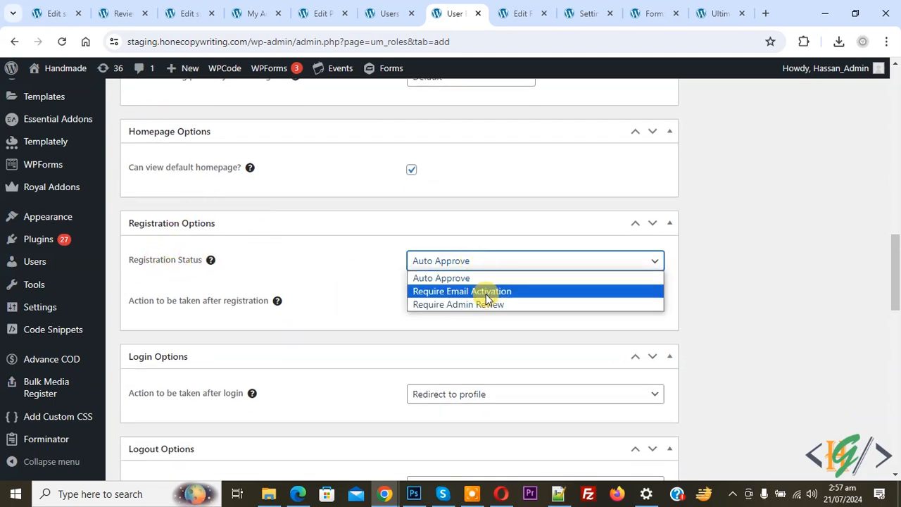
click(377, 279)
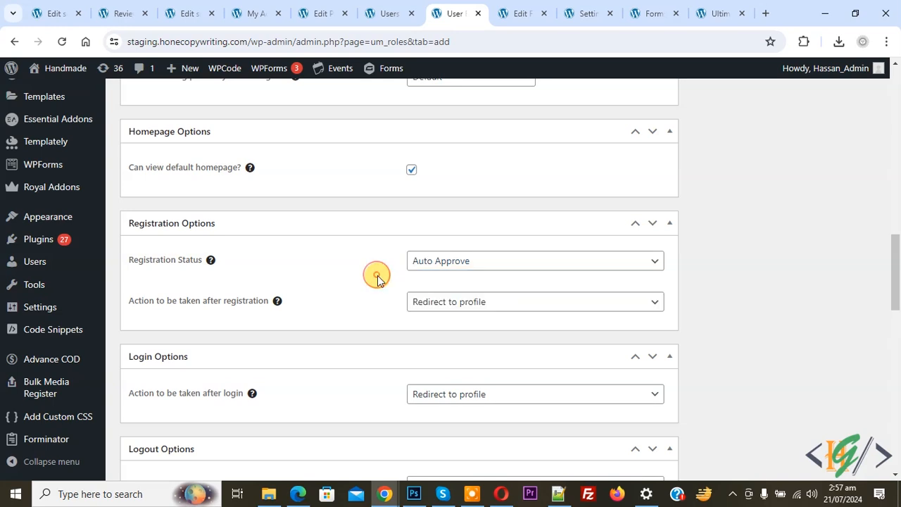
Examine the role's after-login action choices, its logout and delete options, and the WP Capabilities list
scroll(396, 284, down, 2)
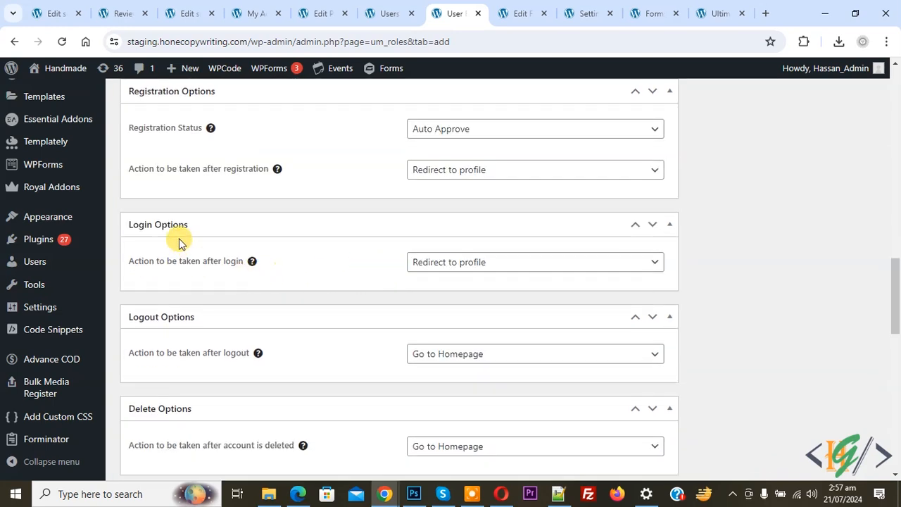
click(486, 270)
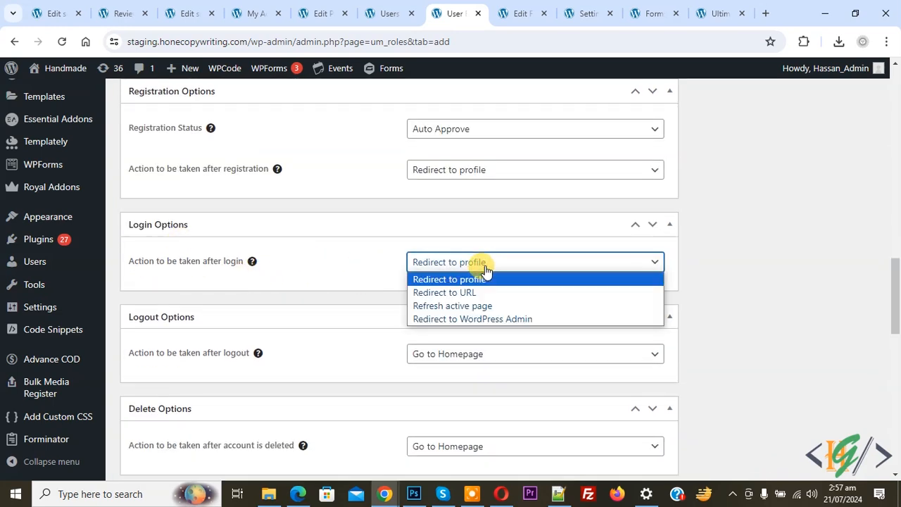
click(378, 250)
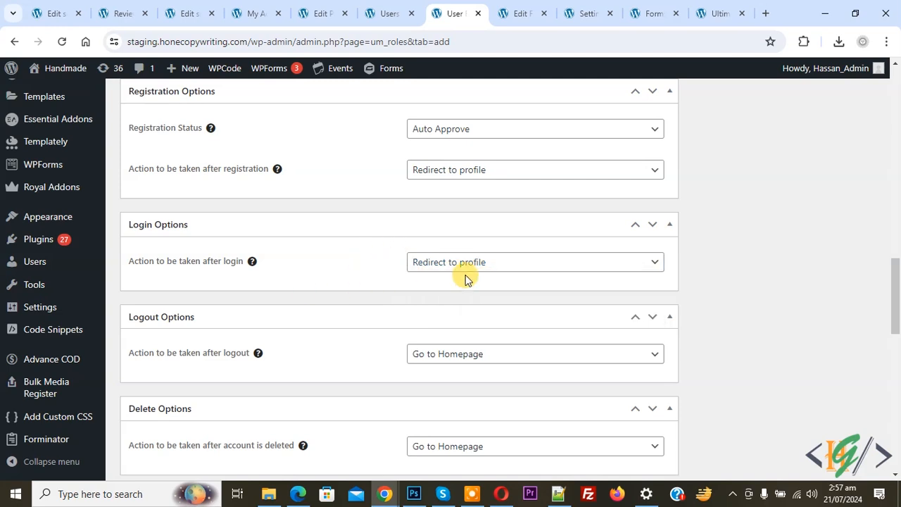
scroll(186, 238, down, 1)
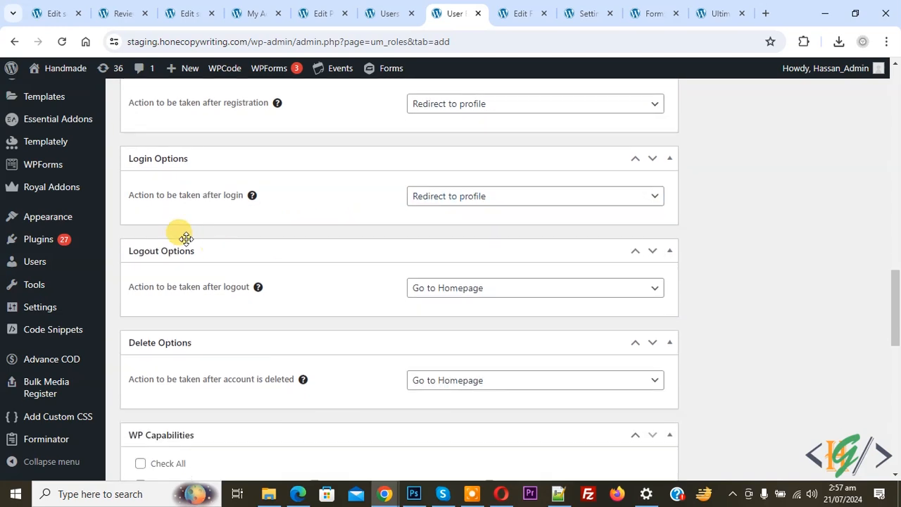
scroll(380, 276, down, 2)
scroll(316, 274, down, 1)
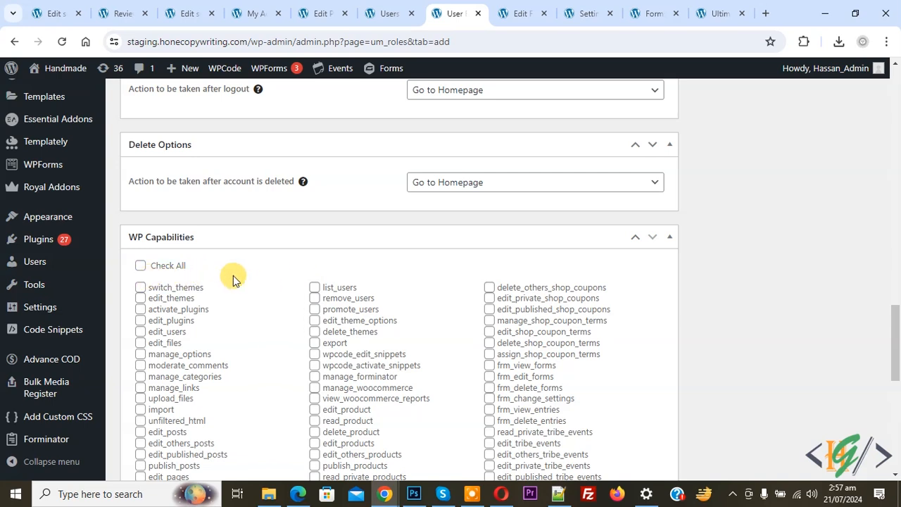
scroll(233, 276, down, 1)
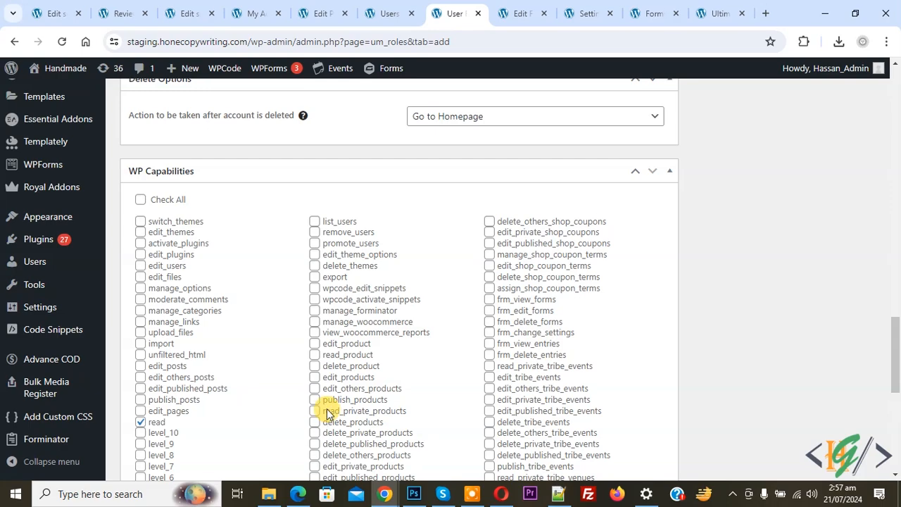
scroll(414, 262, down, 6)
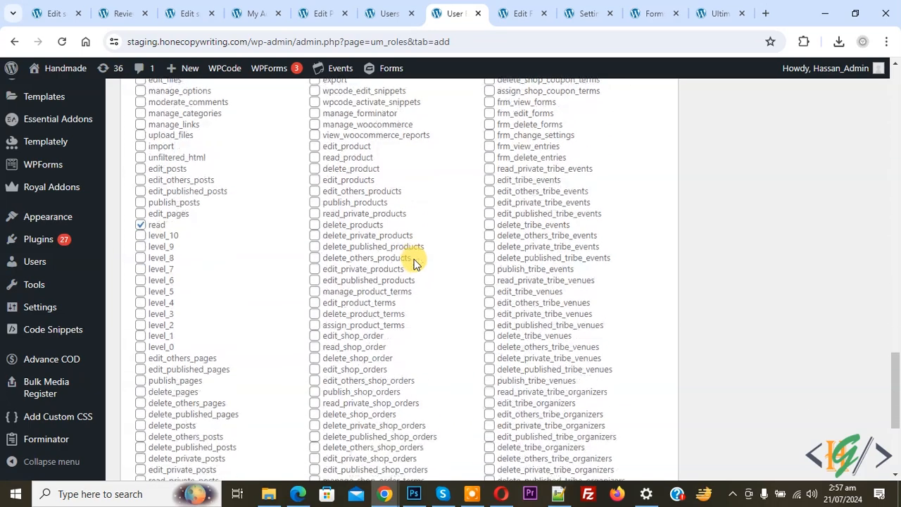
Create the Grade 7 role and check its entry in the Ultimate Member User Roles list
drag(897, 407, 898, 112)
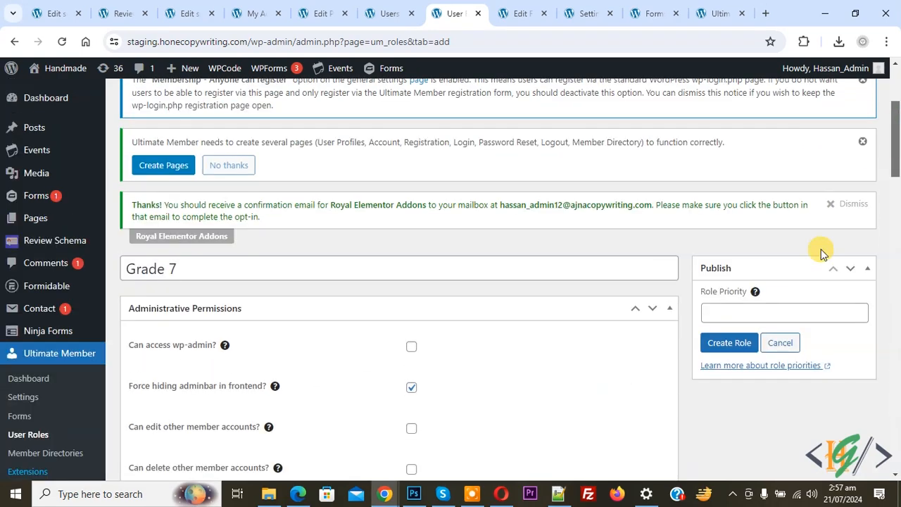
click(719, 342)
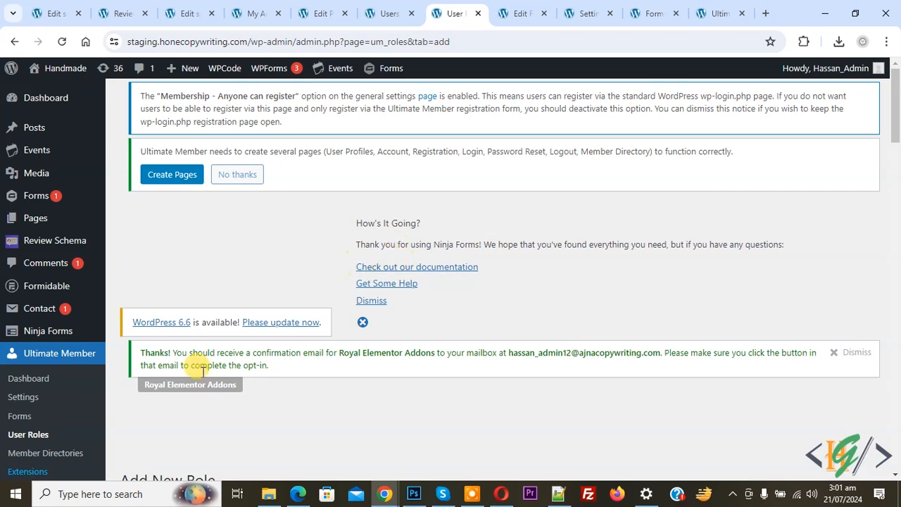
click(28, 434)
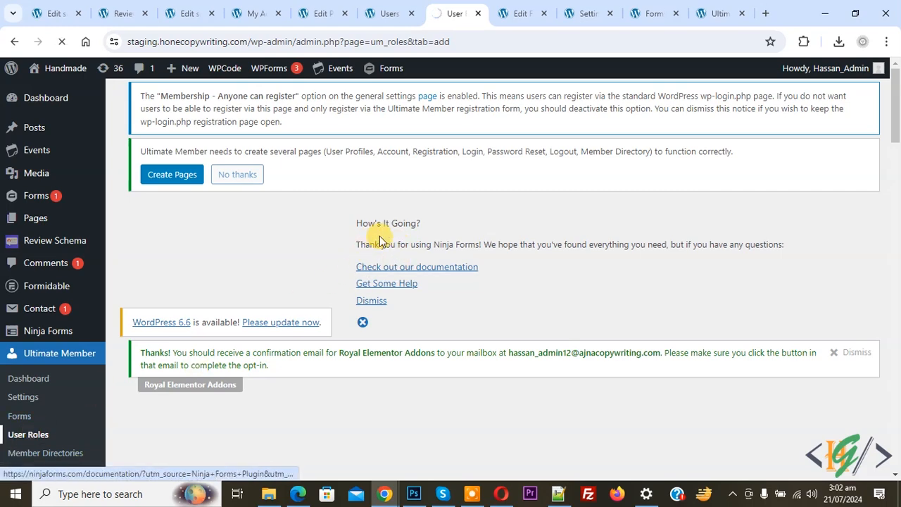
scroll(394, 225, down, 5)
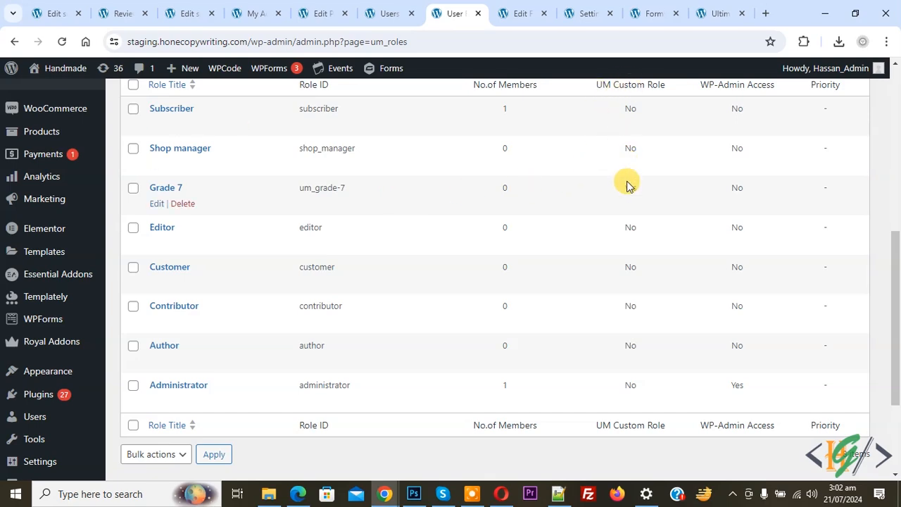
Return to the Default Registration form editor and delete the existing Roles (Dropdown) field from the form
click(530, 13)
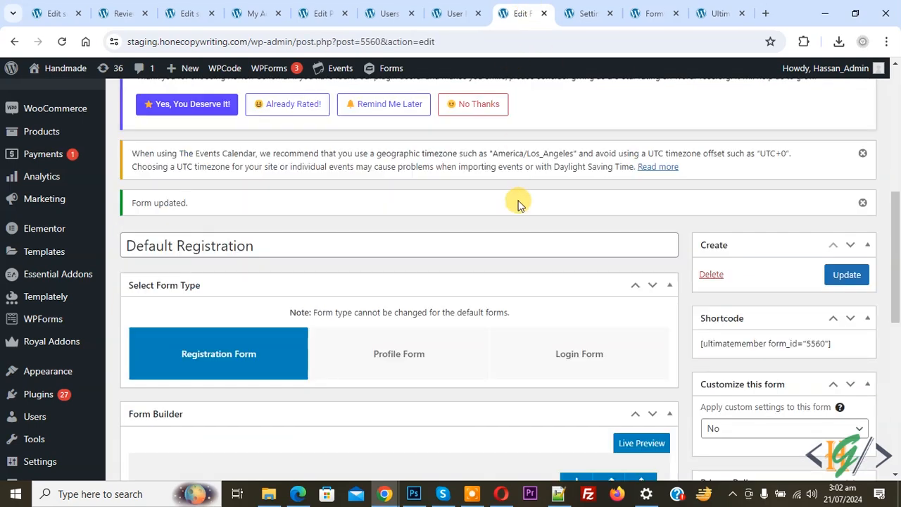
scroll(519, 203, down, 3)
scroll(511, 199, down, 2)
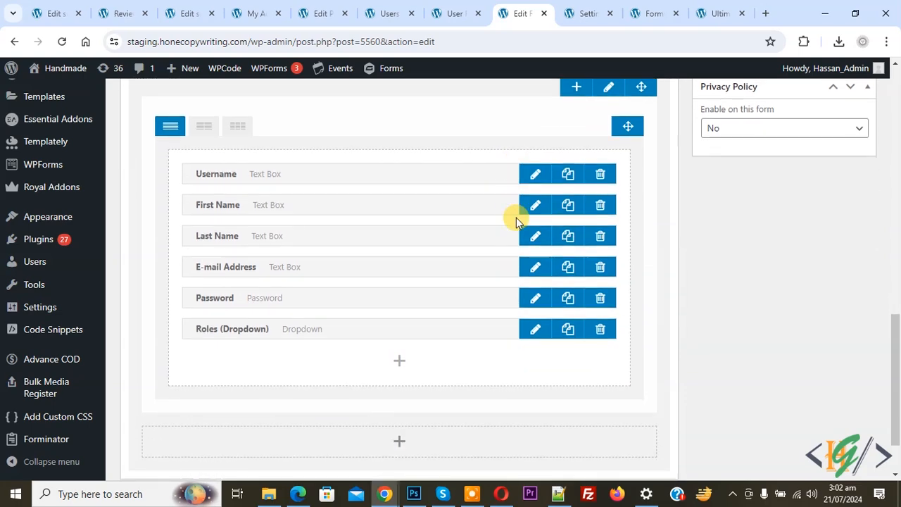
click(599, 333)
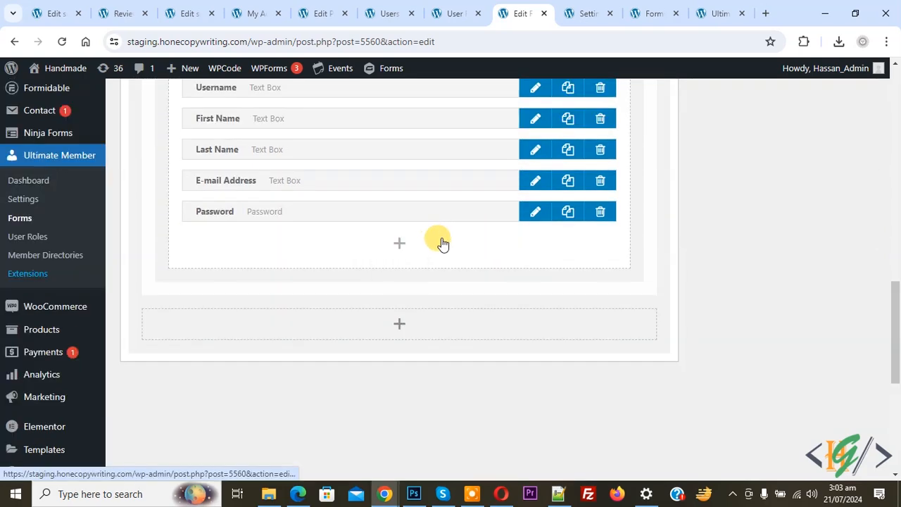
Add the predefined Roles (Dropdown) field again after Password, making it required and not editable by the user
click(399, 243)
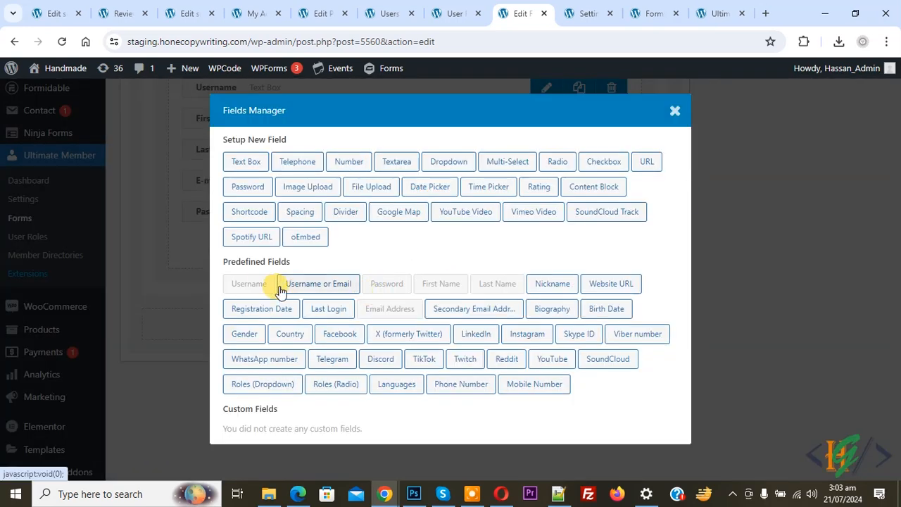
click(263, 384)
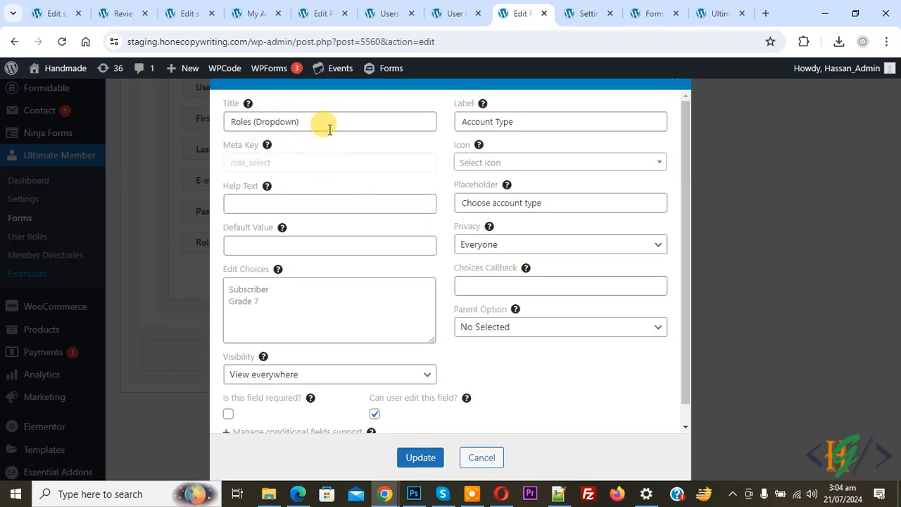
click(518, 122)
drag(513, 120, 455, 120)
click(461, 136)
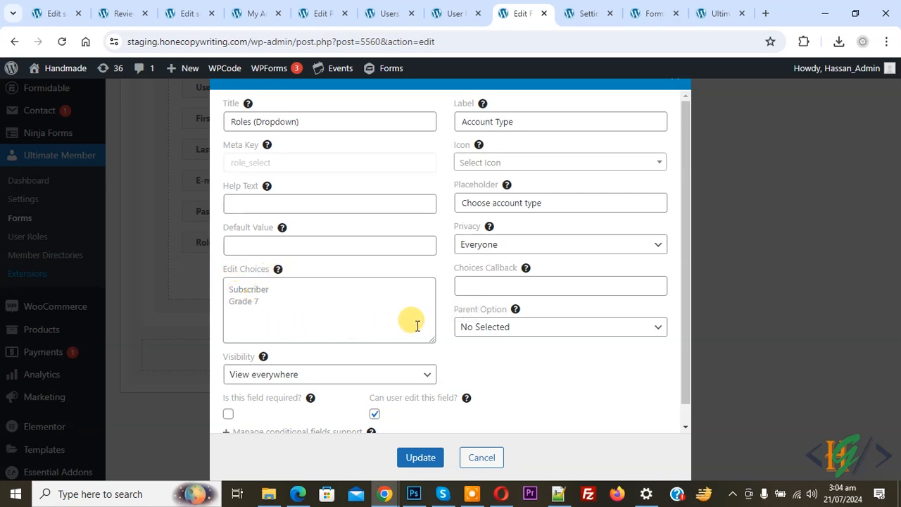
scroll(394, 352, down, 1)
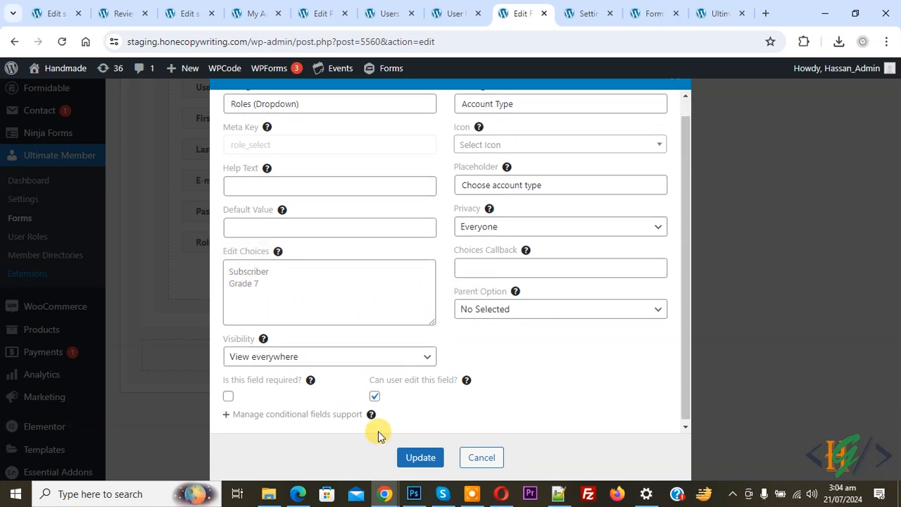
click(373, 394)
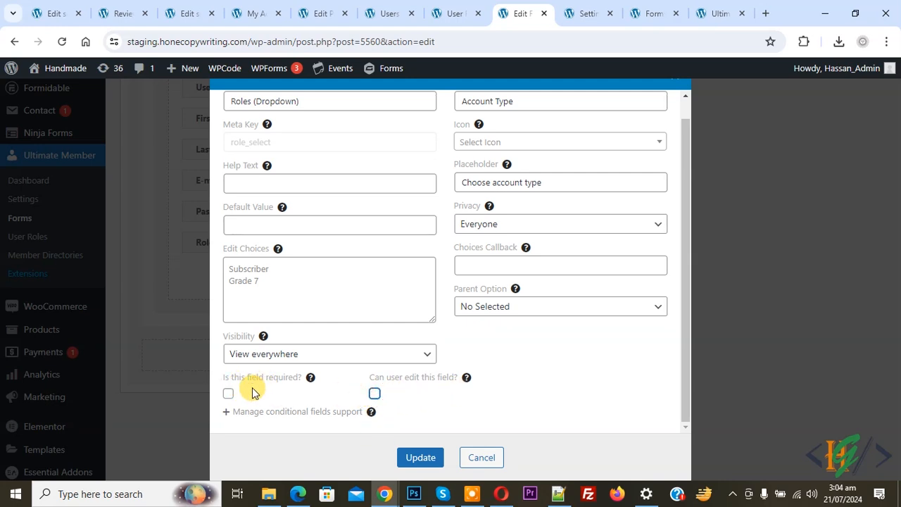
click(228, 393)
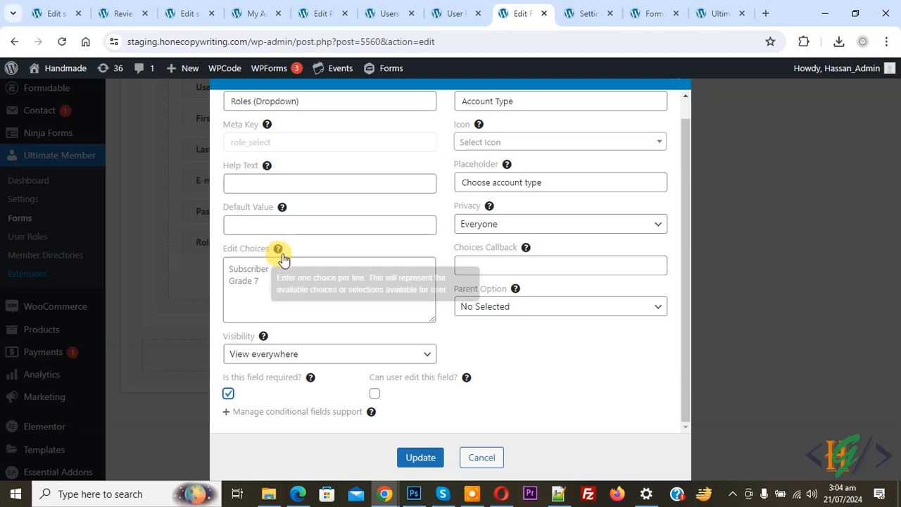
click(419, 457)
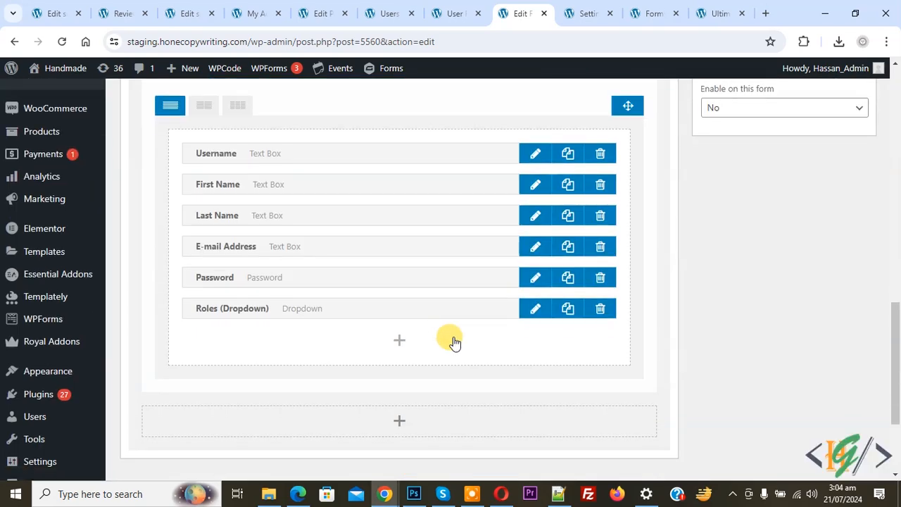
Save the Default Registration form with the newly added role field
scroll(458, 346, up, 5)
click(847, 188)
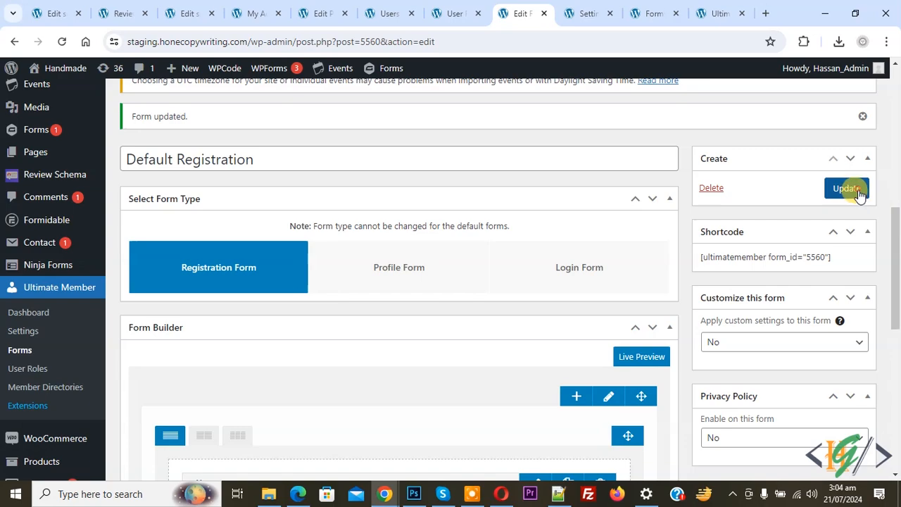
scroll(408, 224, down, 3)
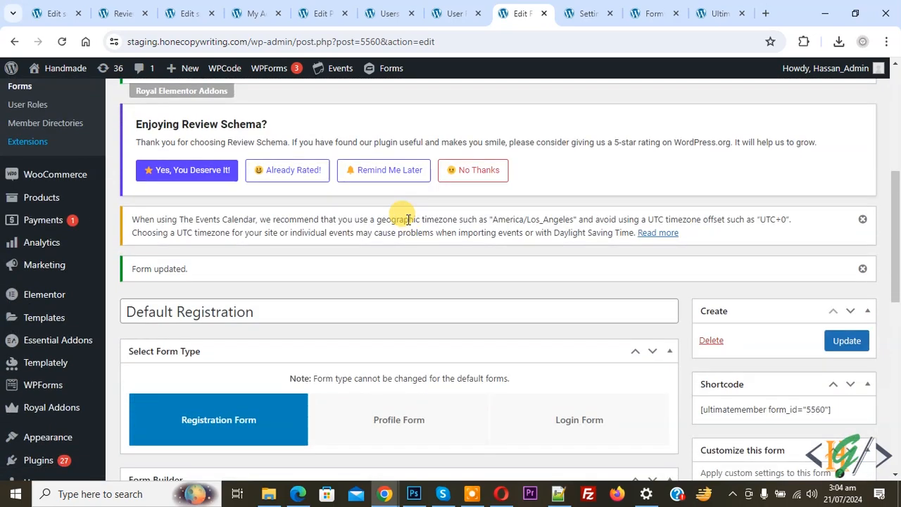
Switch to Edge, reload the Ultimate Member registration page and check the roles offered under Account Type
click(298, 494)
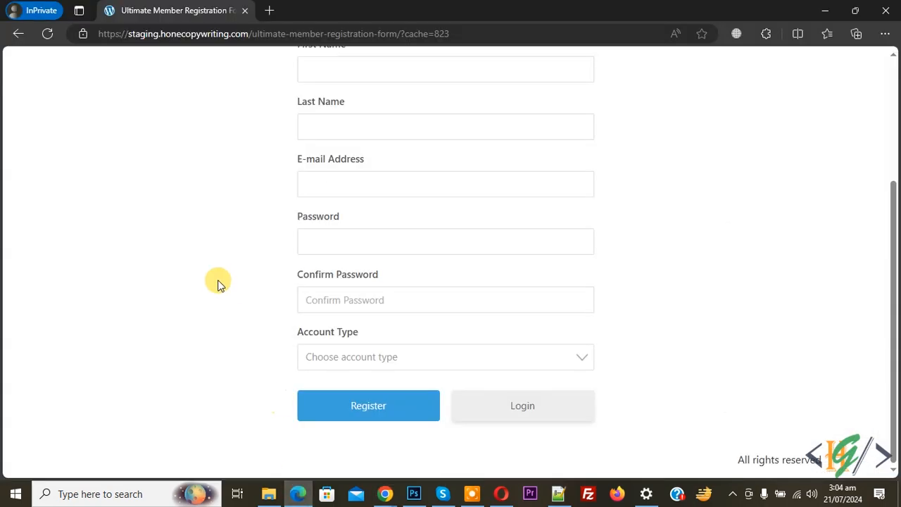
click(47, 33)
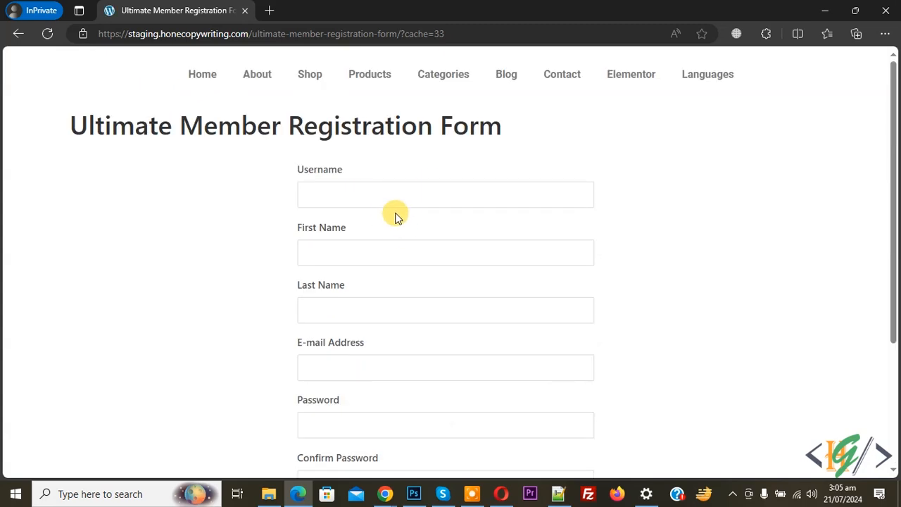
scroll(394, 216, down, 3)
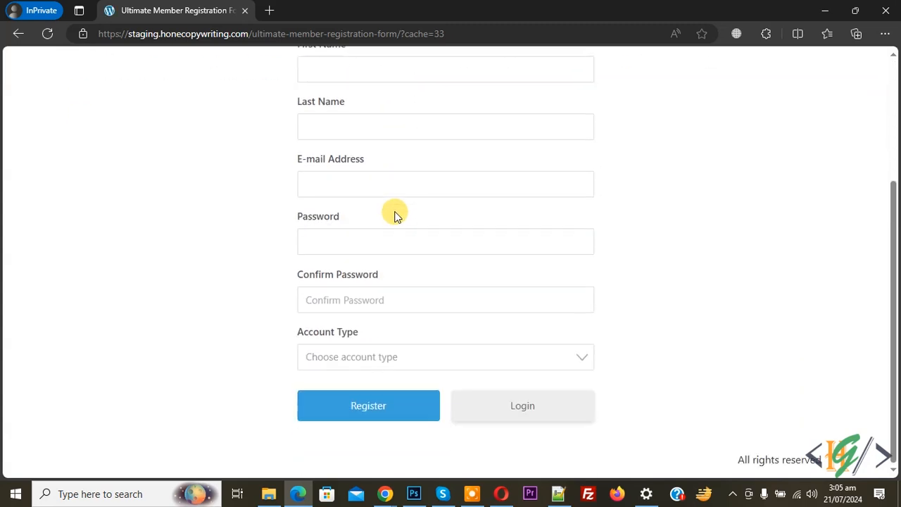
click(386, 360)
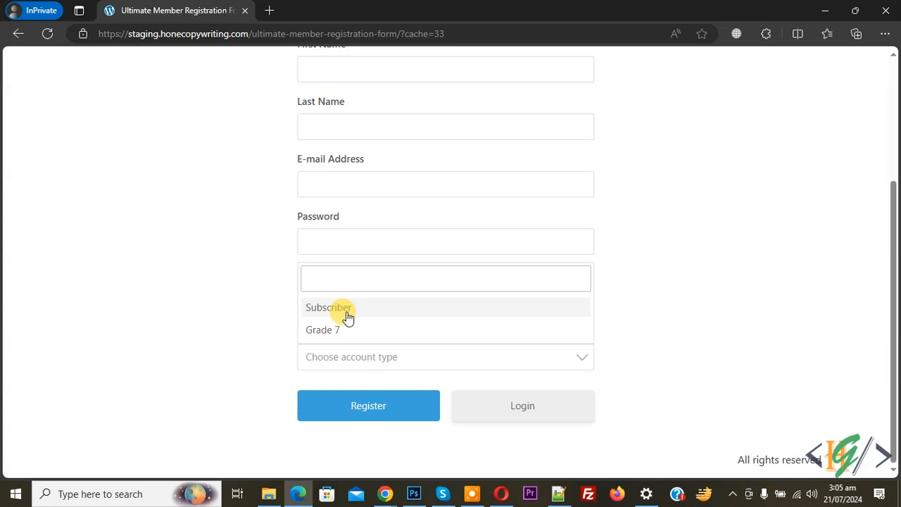
click(212, 328)
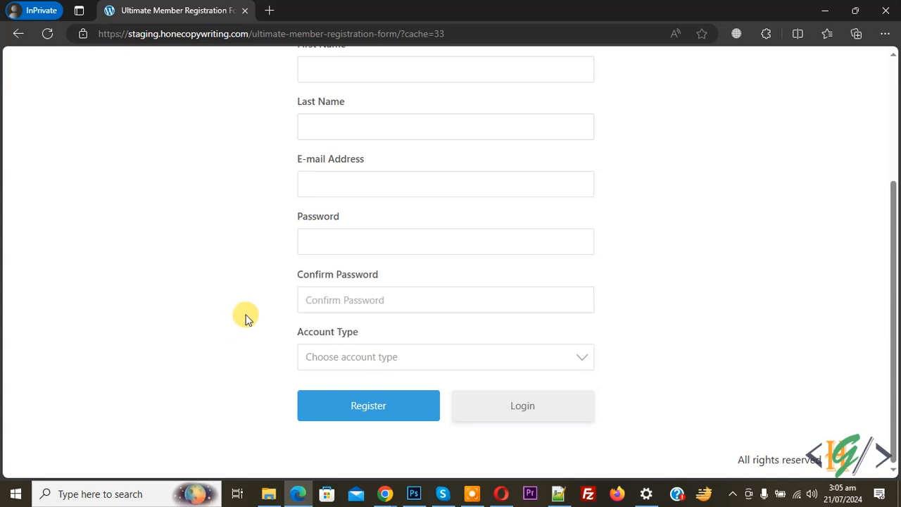
scroll(245, 318, up, 3)
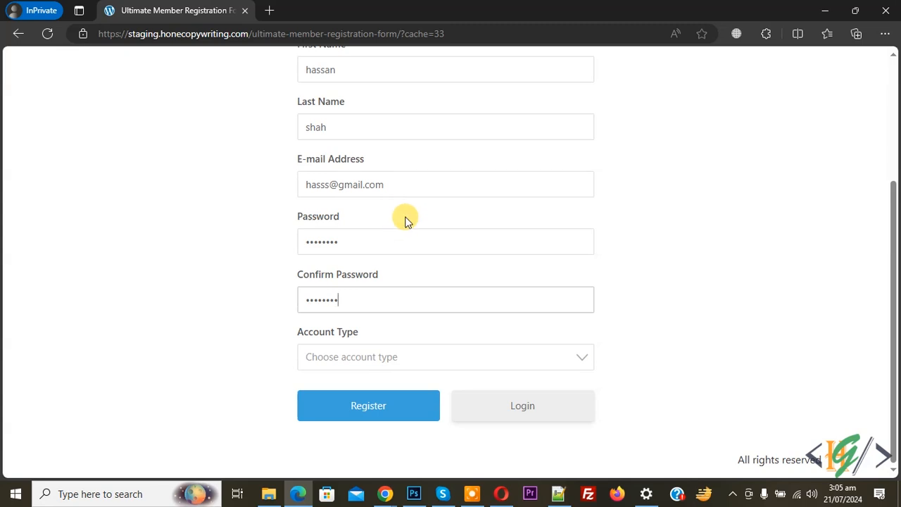
Submit the registration with Grade 7 as the Account Type, and open the site's My Account page in a new tab
click(374, 359)
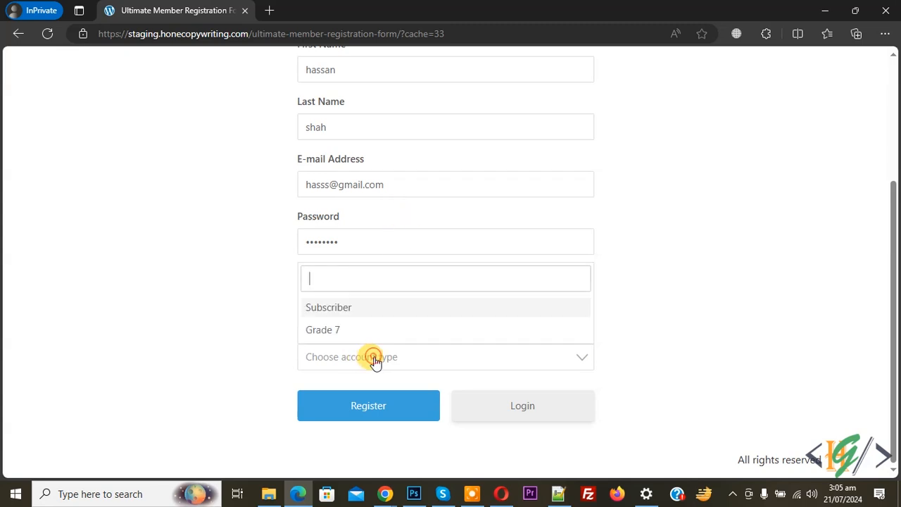
click(332, 331)
click(362, 406)
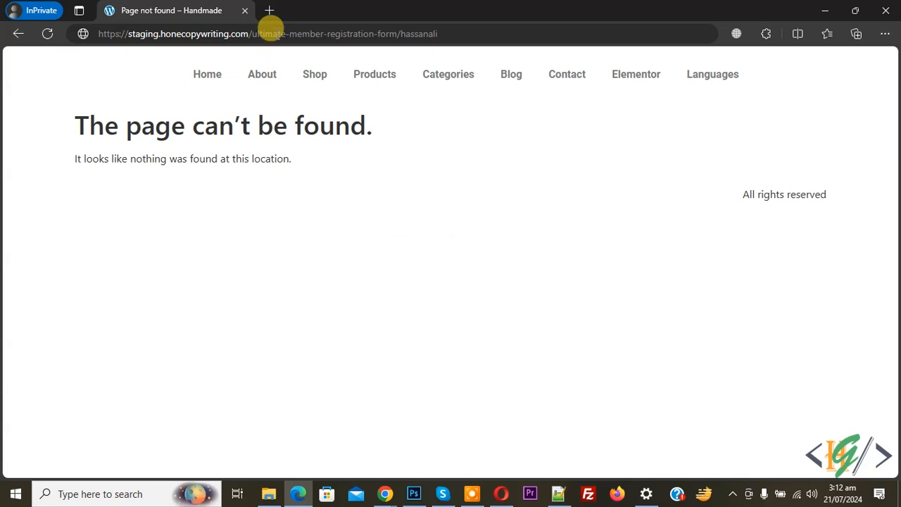
click(270, 11)
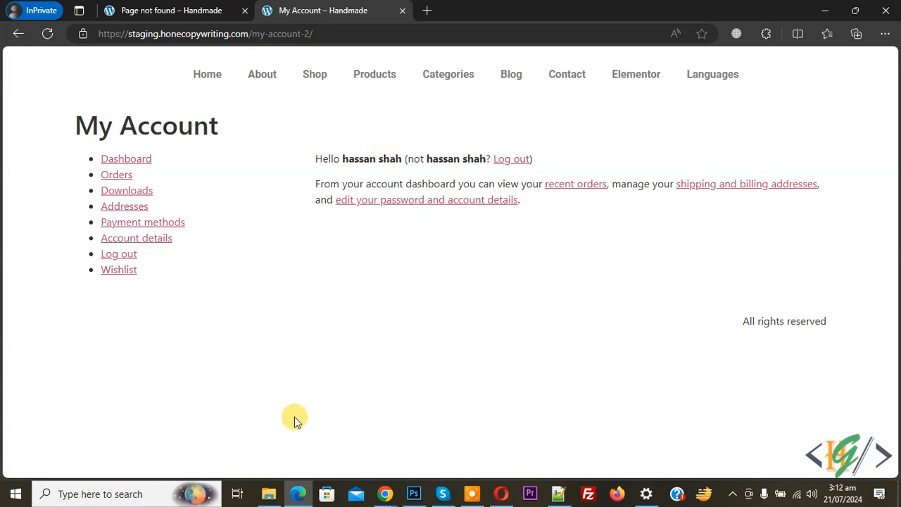
Switch to Chrome and review the Grade 7 role's actions after registration, login and logout
click(298, 494)
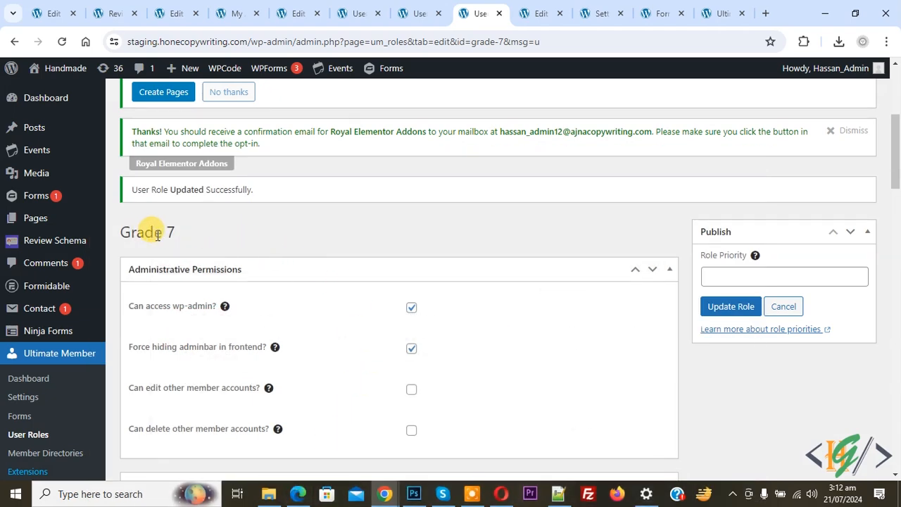
scroll(310, 233, down, 15)
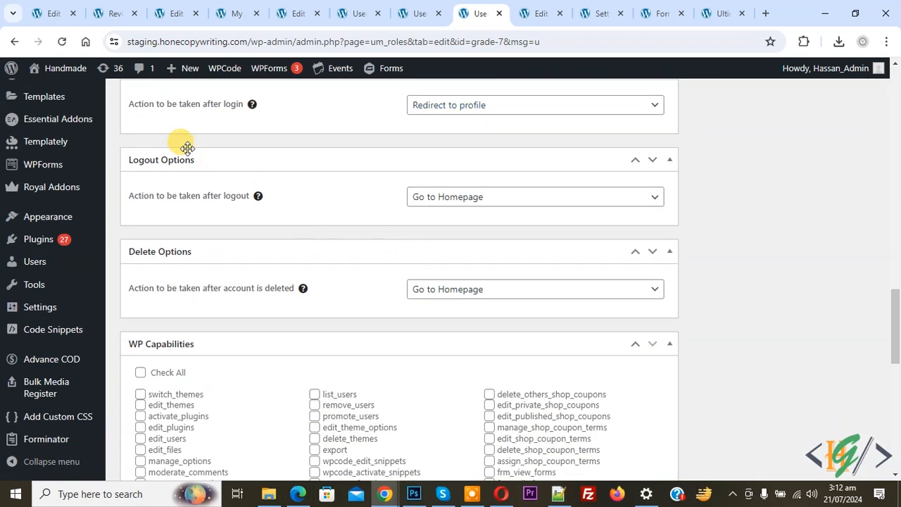
scroll(416, 225, up, 2)
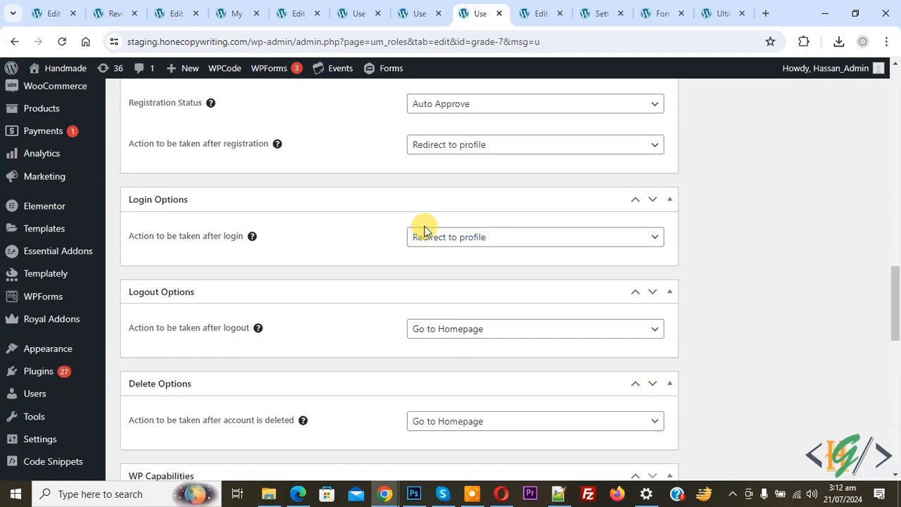
scroll(421, 239, up, 2)
scroll(420, 245, down, 1)
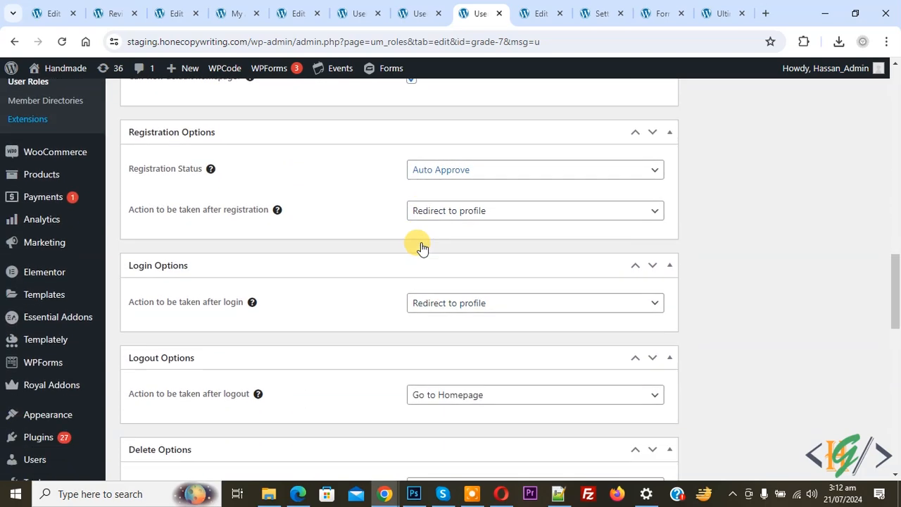
scroll(420, 245, down, 2)
Open the WordPress list of all users in a new tab and check the role assigned to the newly registered user
mouse_move(45, 330)
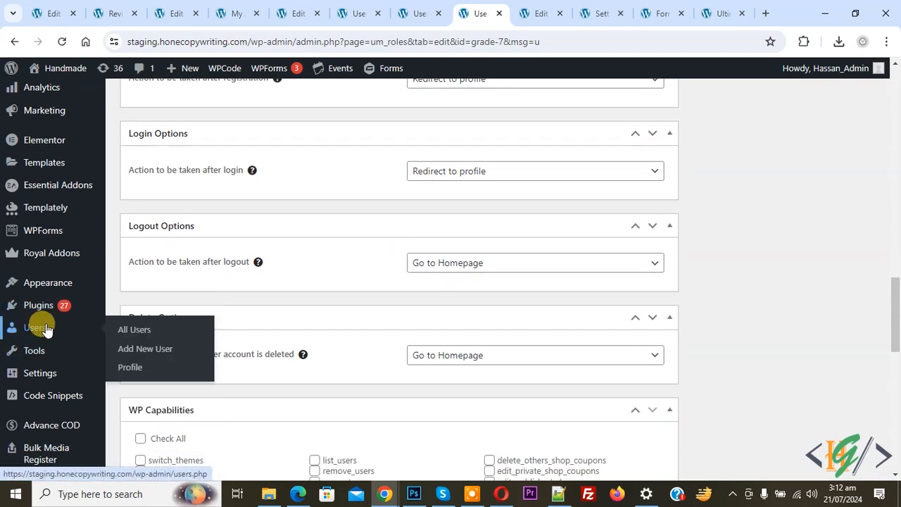
right_click(116, 329)
click(187, 172)
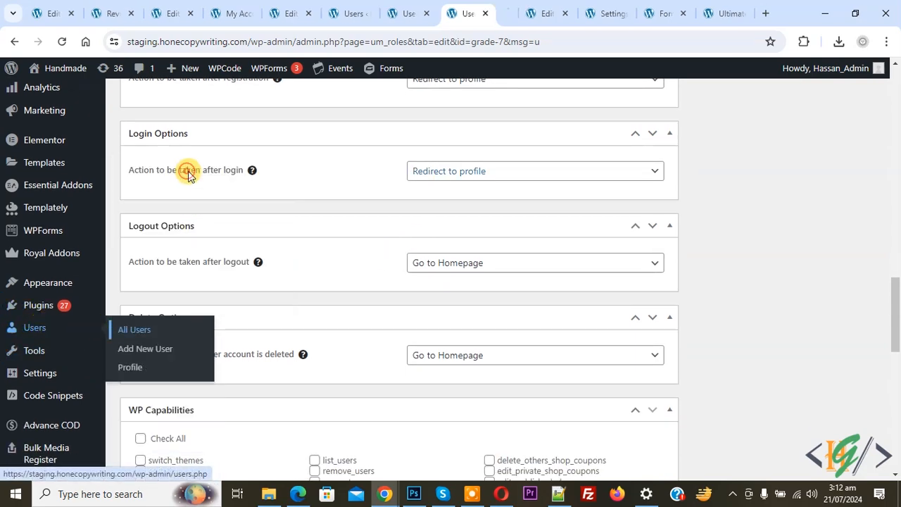
click(492, 12)
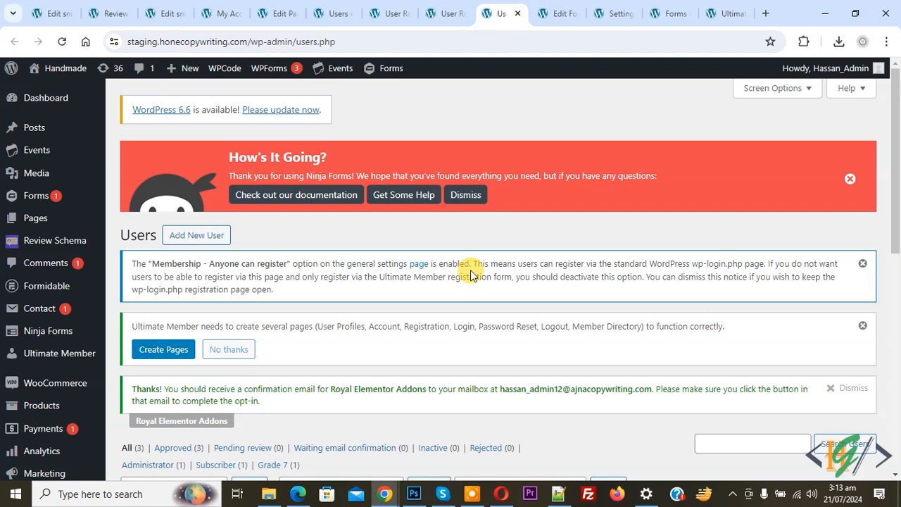
scroll(471, 270, down, 2)
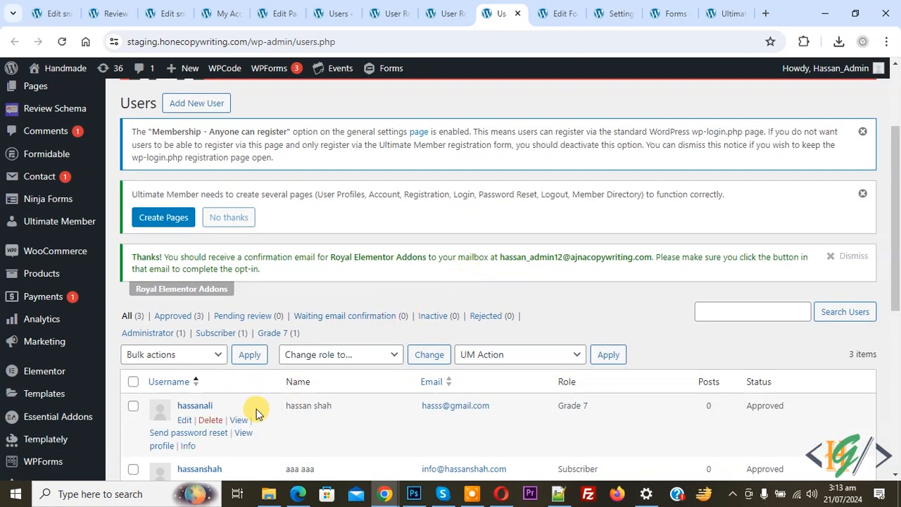